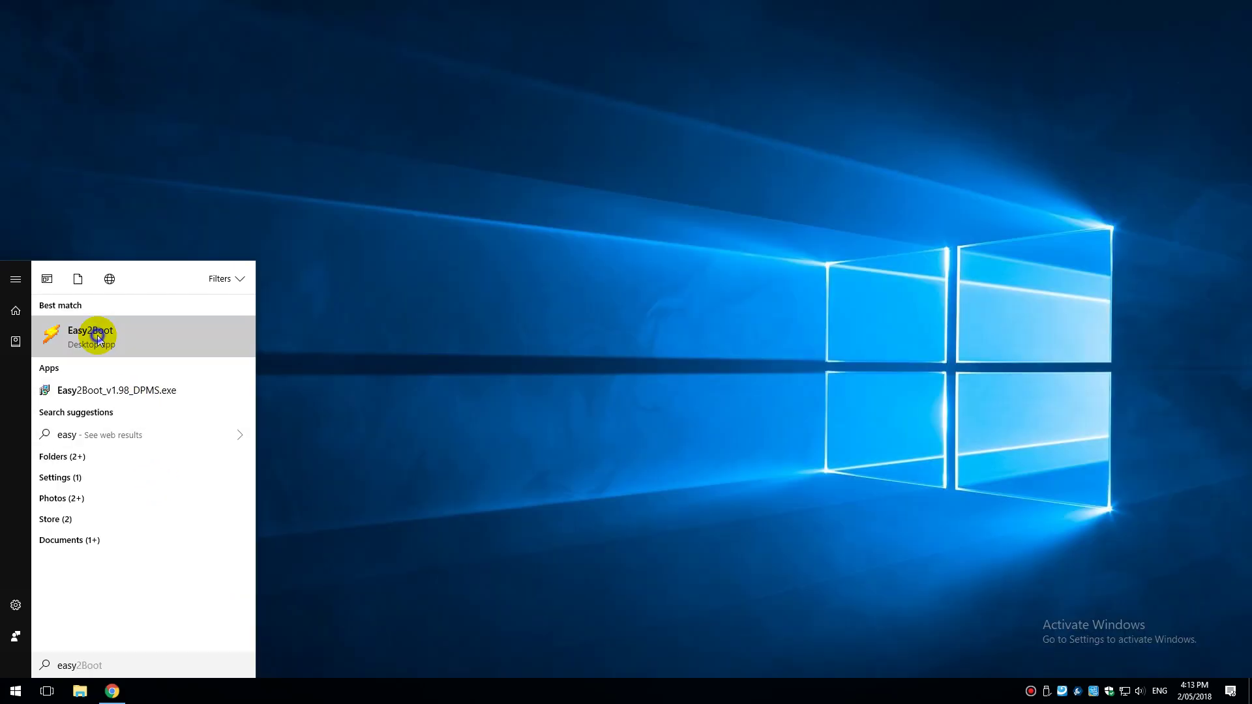
# - Run Easy2Boot as administrator, choose English (UK kbd) and the 7GiB SanDisk Cruzer, then start Make E2B Drive
pyautogui.rightClick(98, 338)
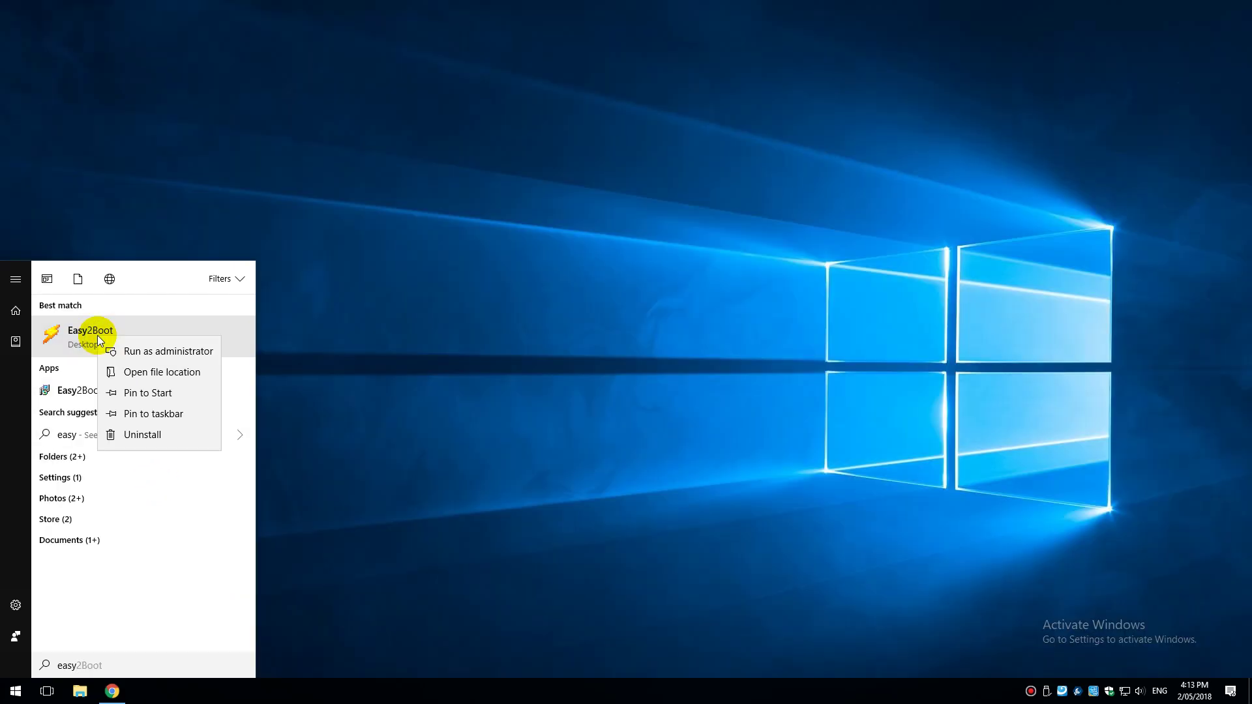
pyautogui.click(188, 353)
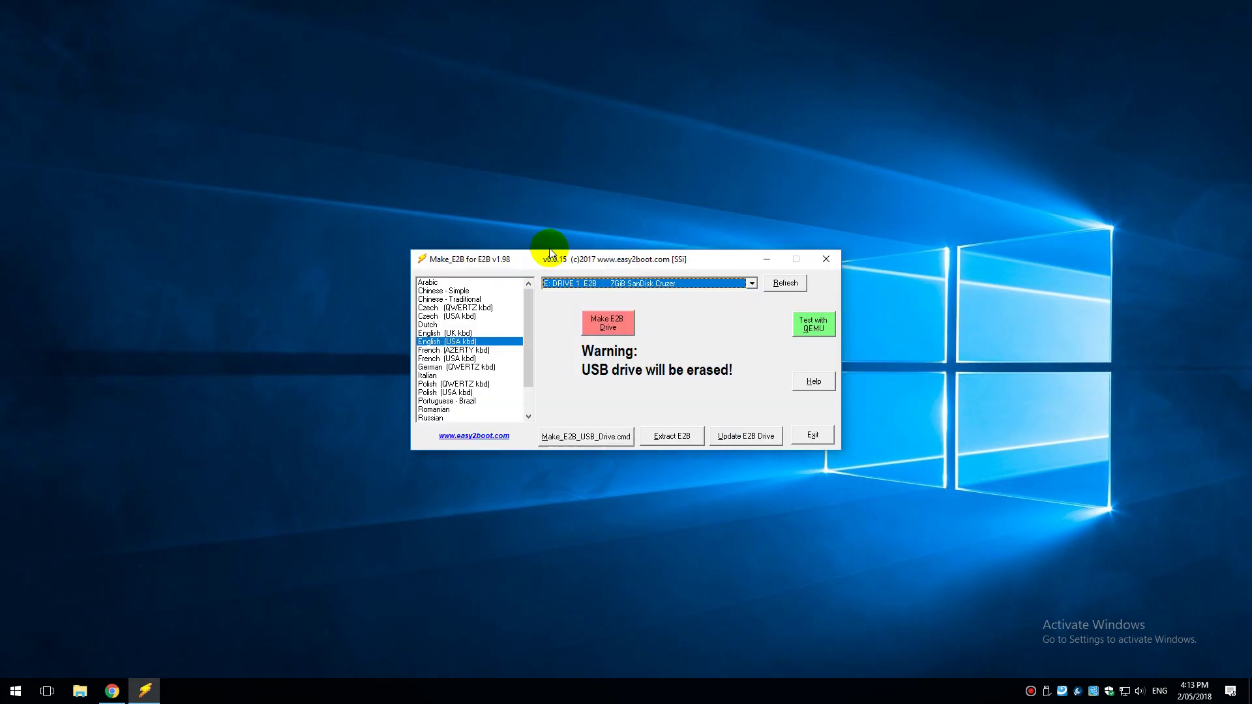
pyautogui.click(447, 332)
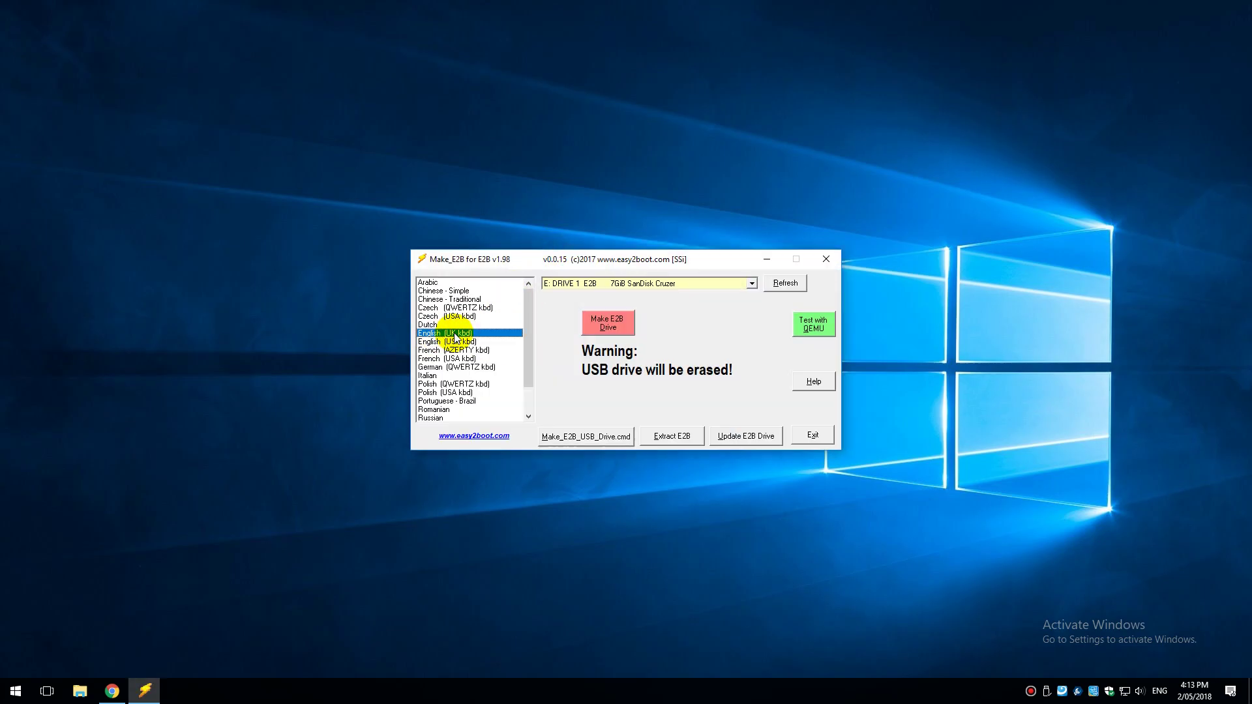
pyautogui.click(699, 281)
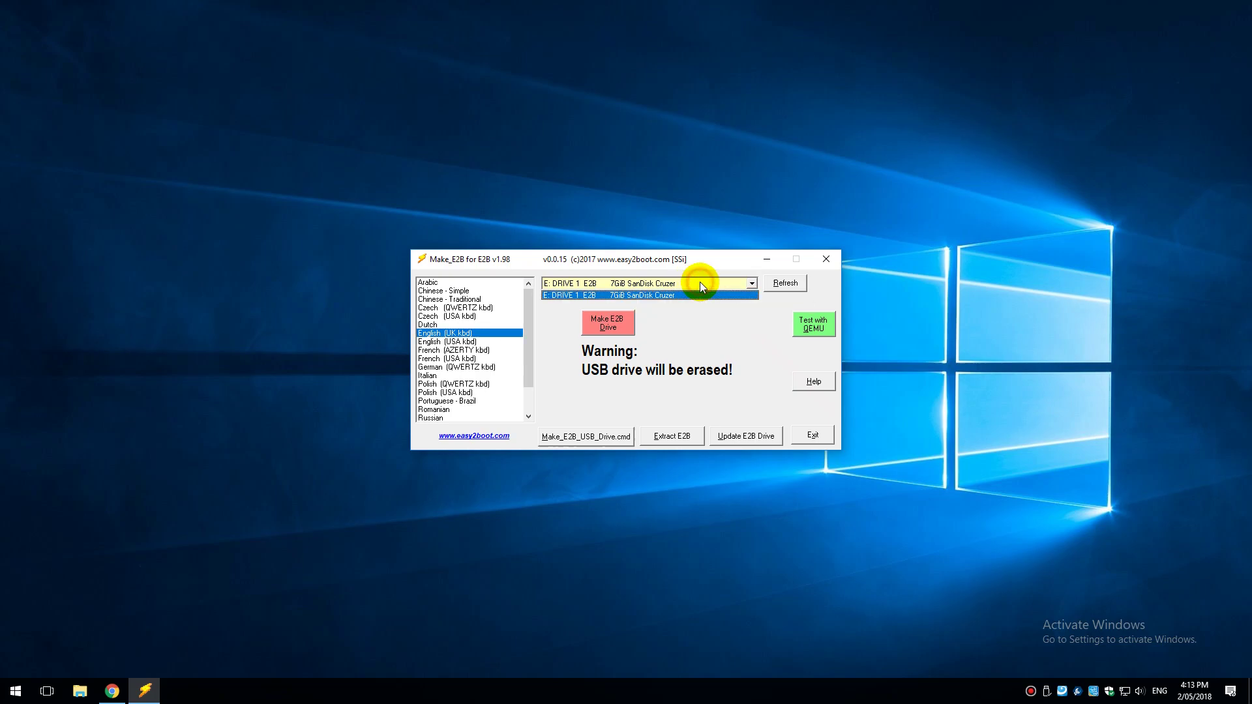
pyautogui.click(630, 293)
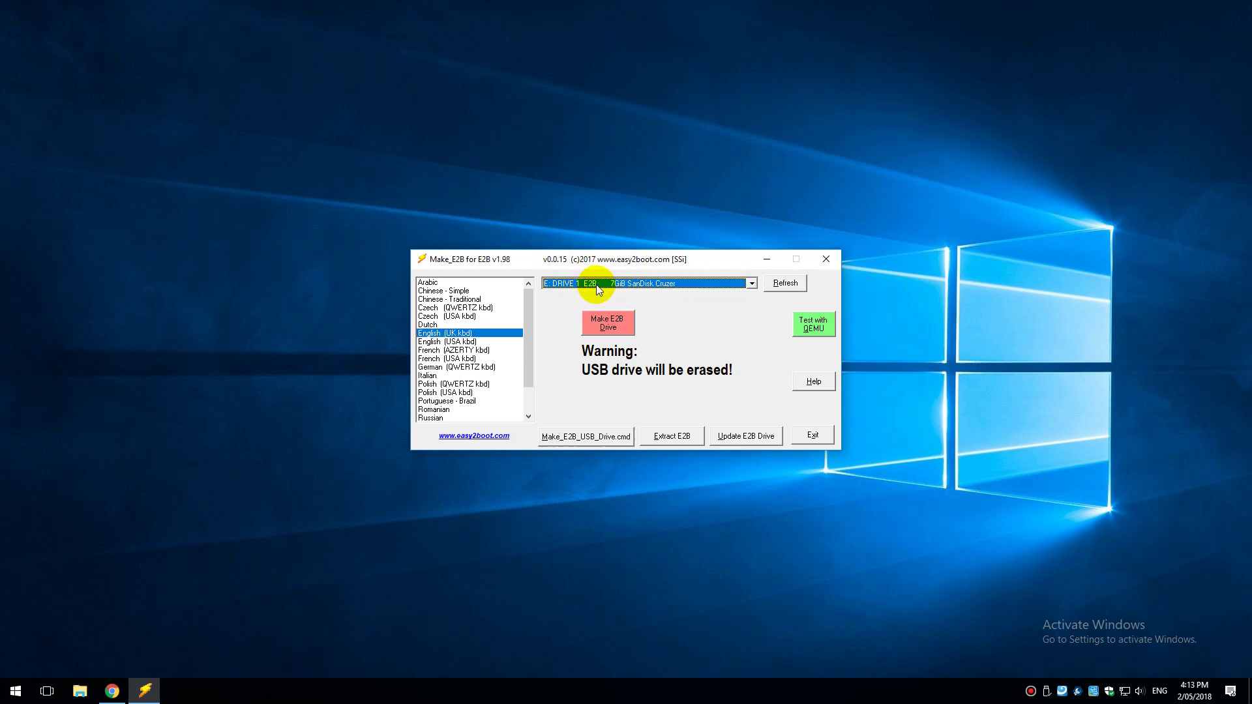
pyautogui.click(621, 329)
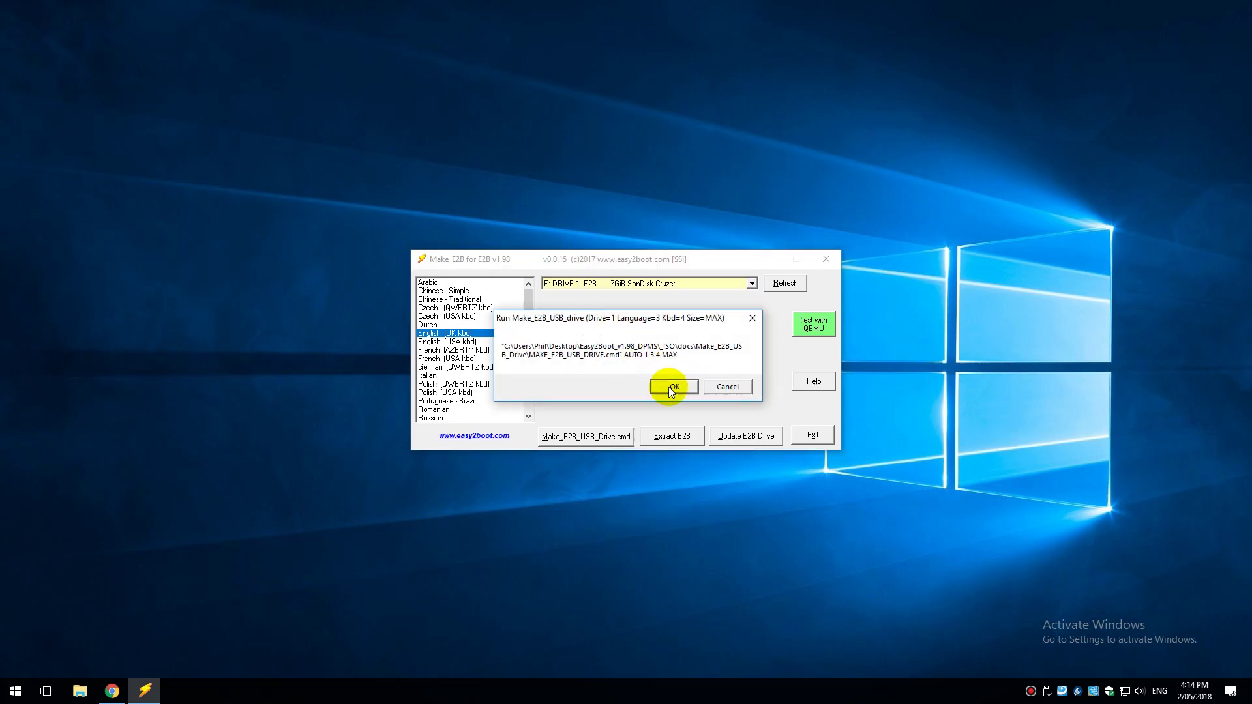
# - Confirm the drive-making script, move its console to the top-left, and approve erasing the USB partitions
pyautogui.click(670, 388)
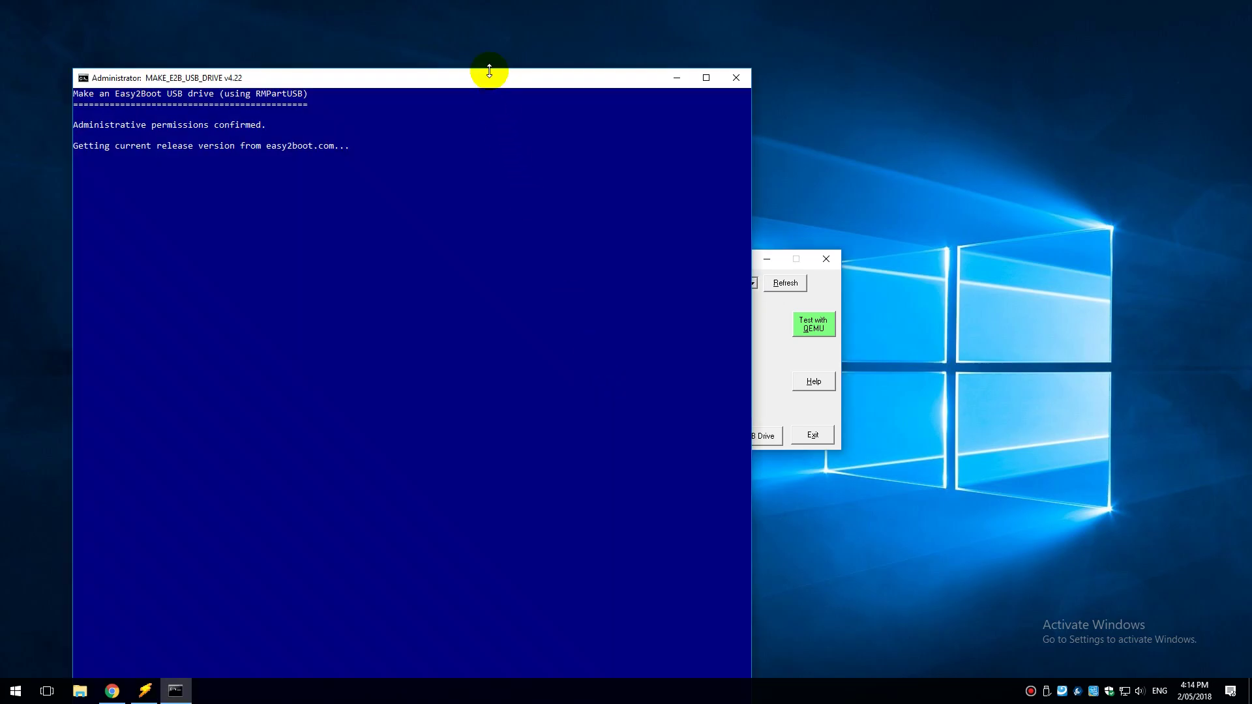
pyautogui.click(478, 68)
pyautogui.moveTo(478, 68); pyautogui.dragTo(451, 17)
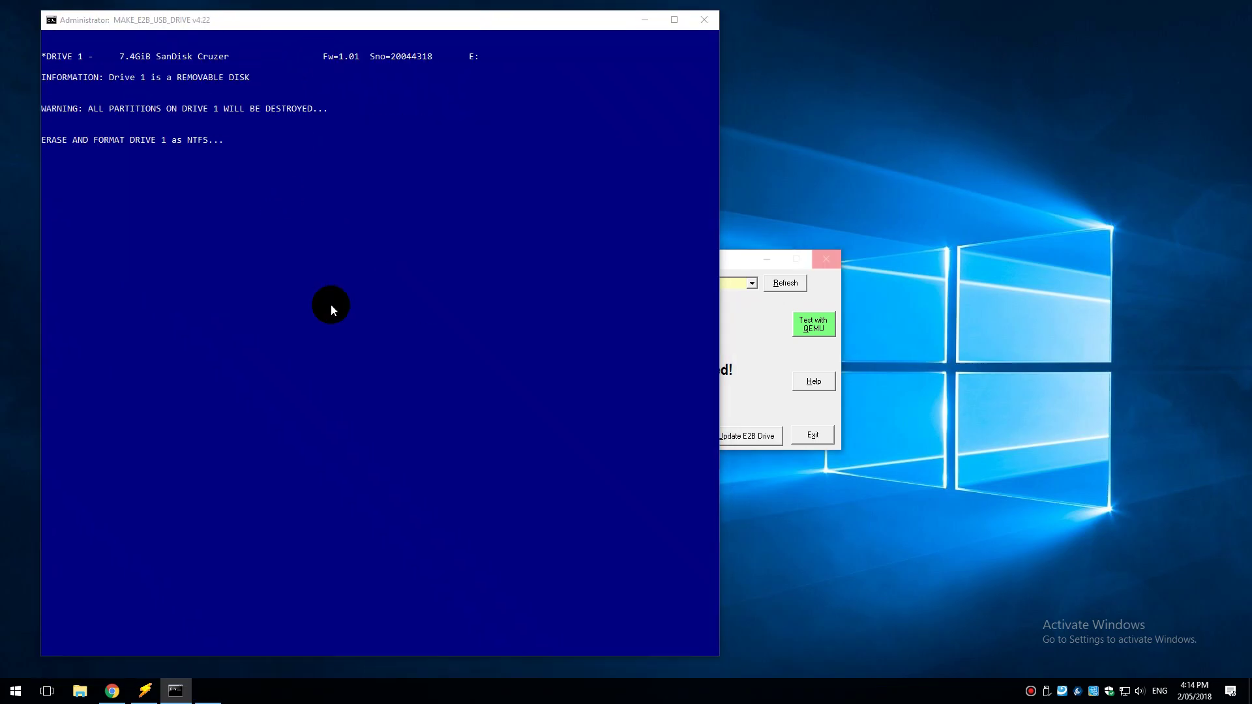
pyautogui.click(603, 392)
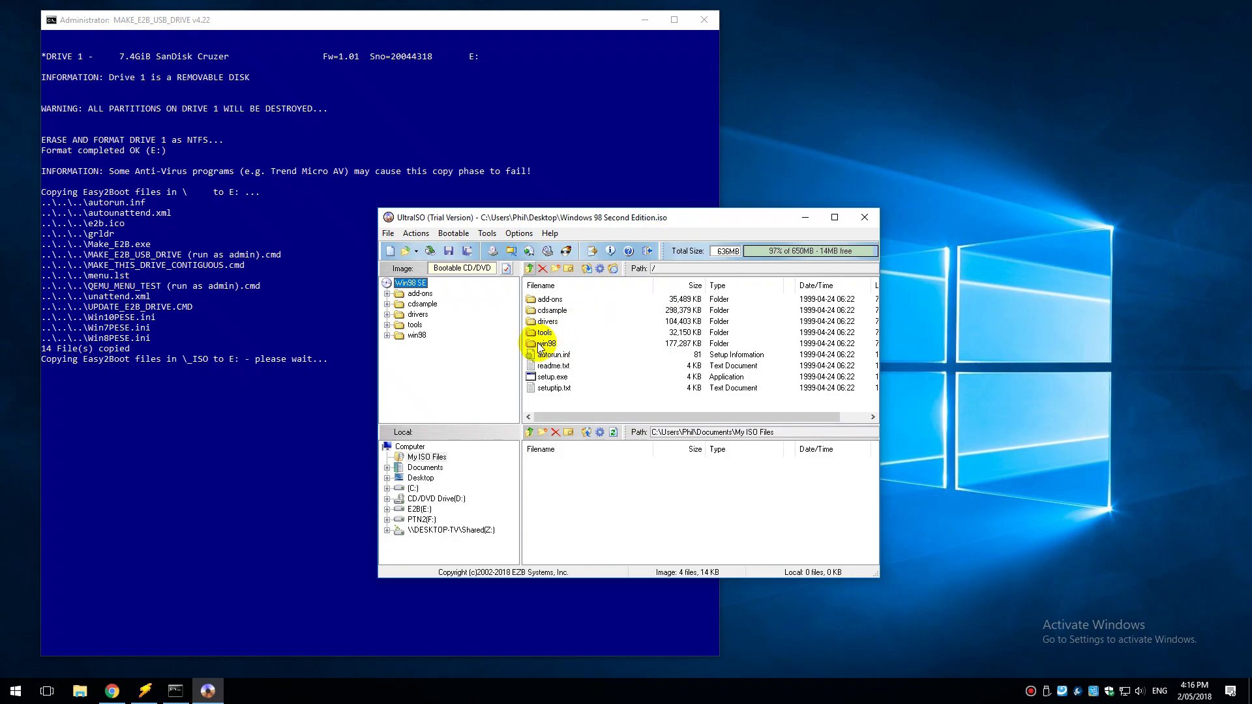
# - Delete add-ons, cdsample, drivers and tools from the ISO root, plus the ols and tour folders in win98
pyautogui.moveTo(543, 337); pyautogui.dragTo(585, 301)
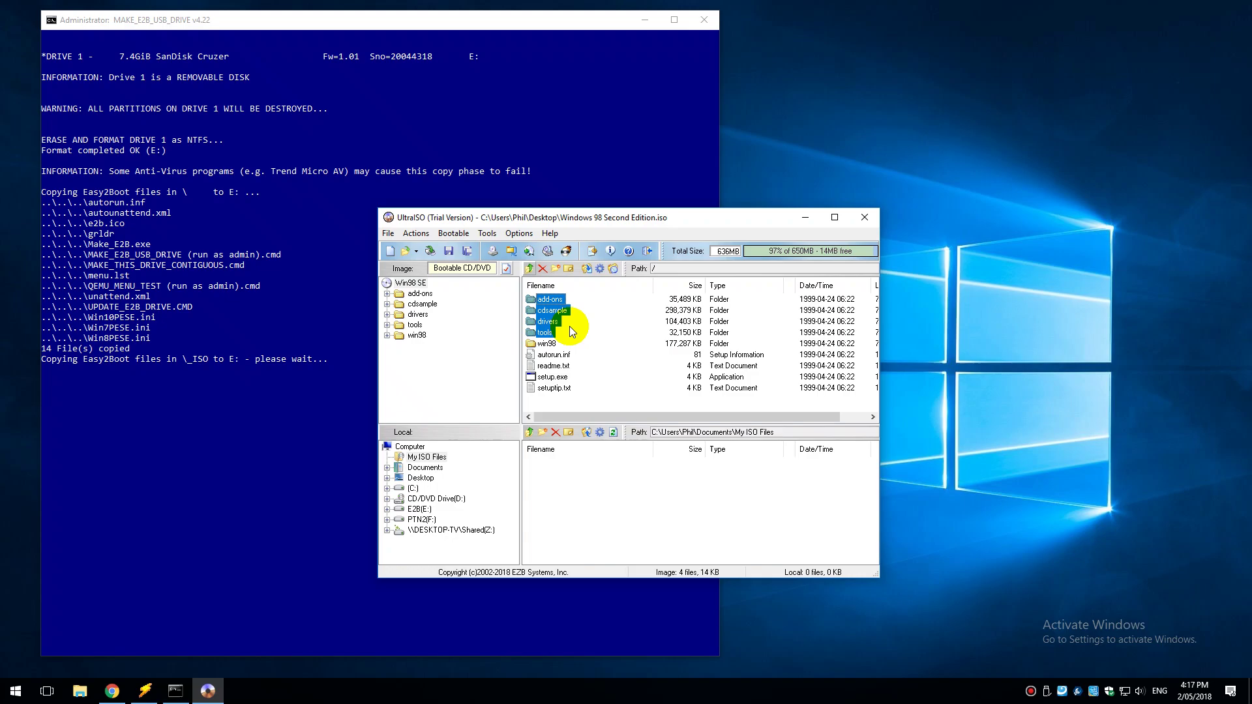
pyautogui.press('Delete')
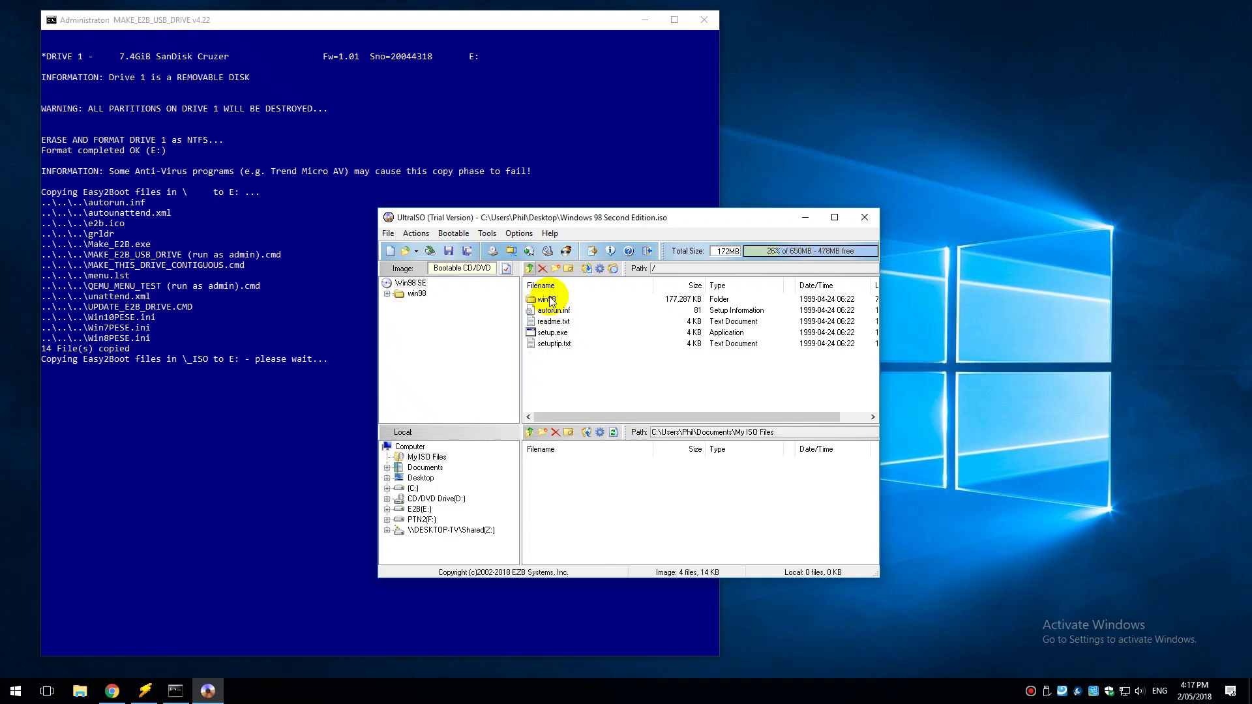
pyautogui.click(387, 293)
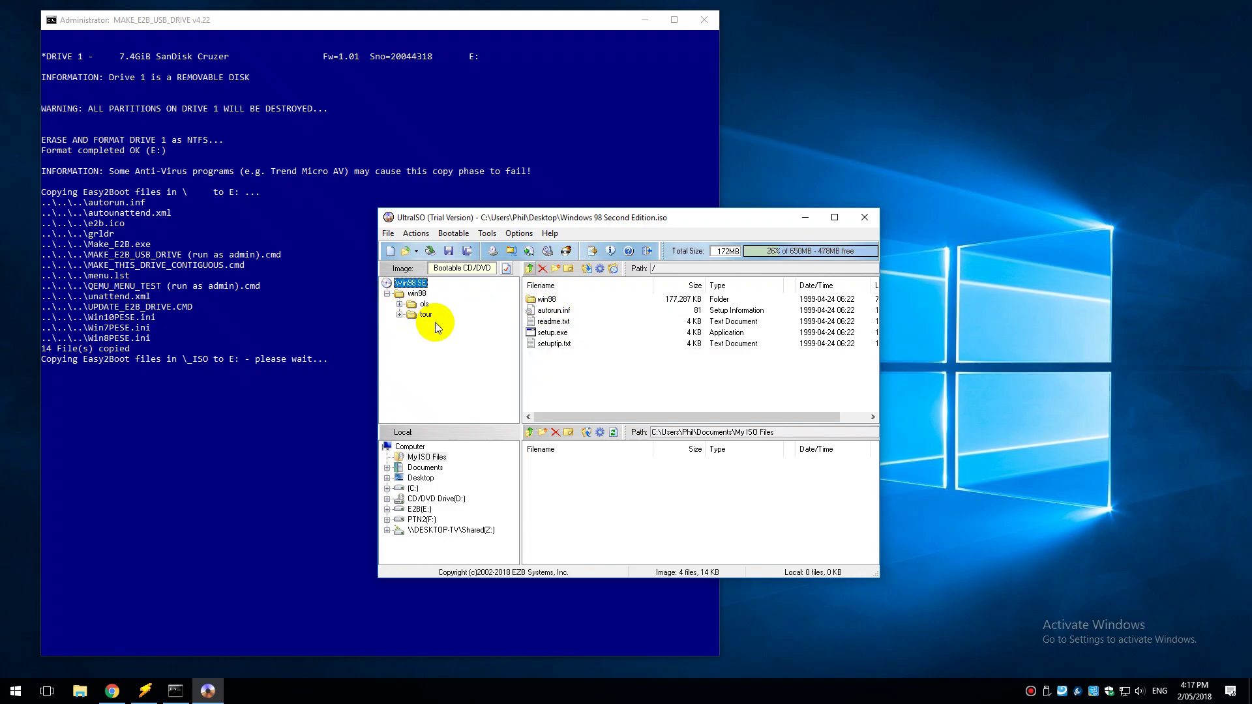
pyautogui.click(424, 304)
pyautogui.click(425, 314)
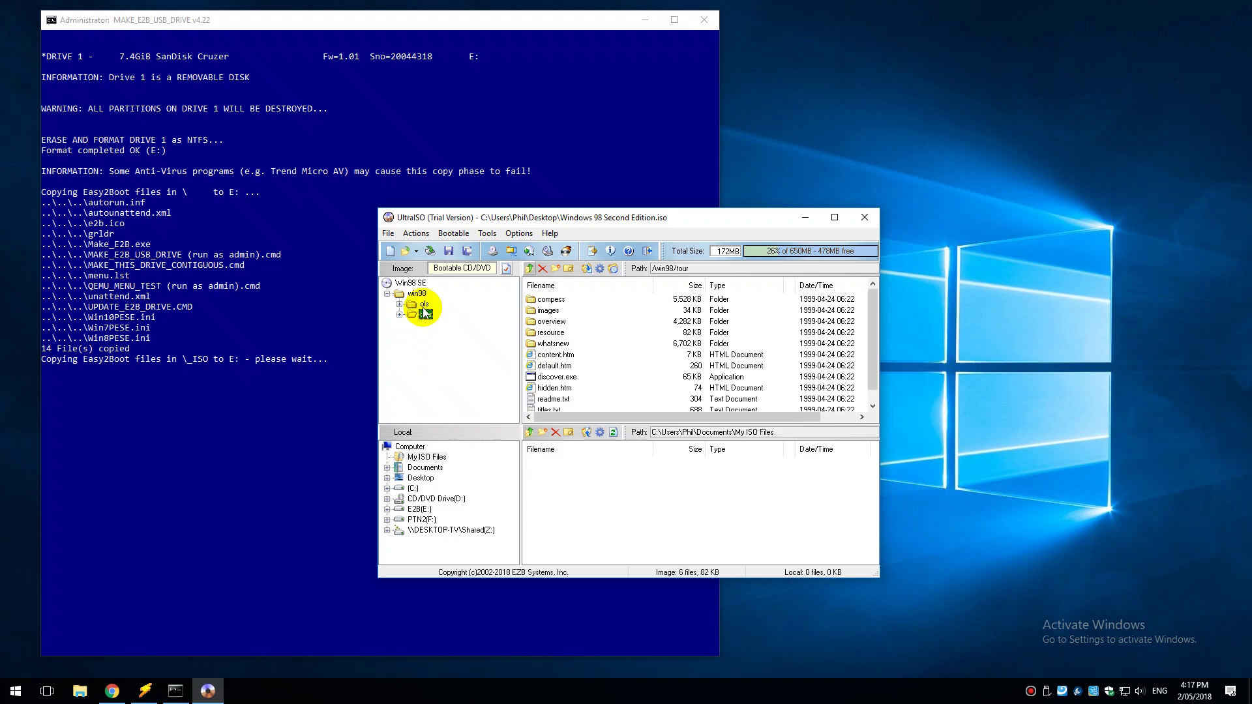
pyautogui.click(423, 304)
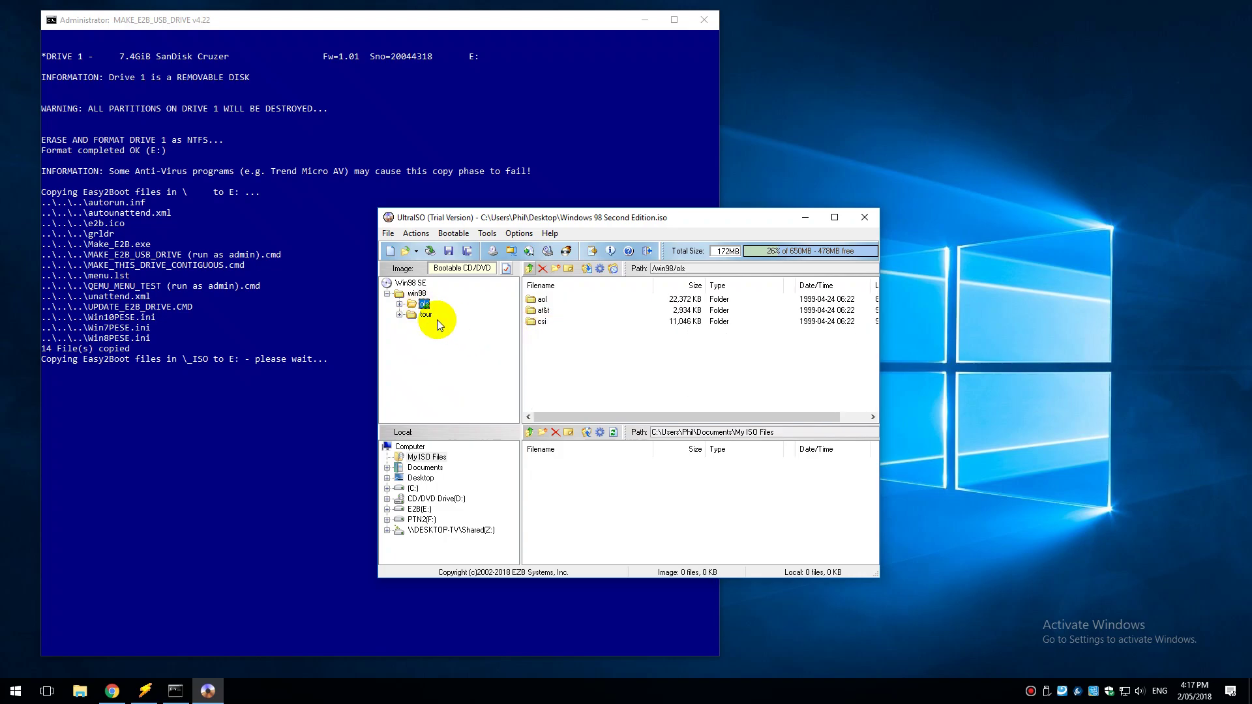
pyautogui.press('Delete')
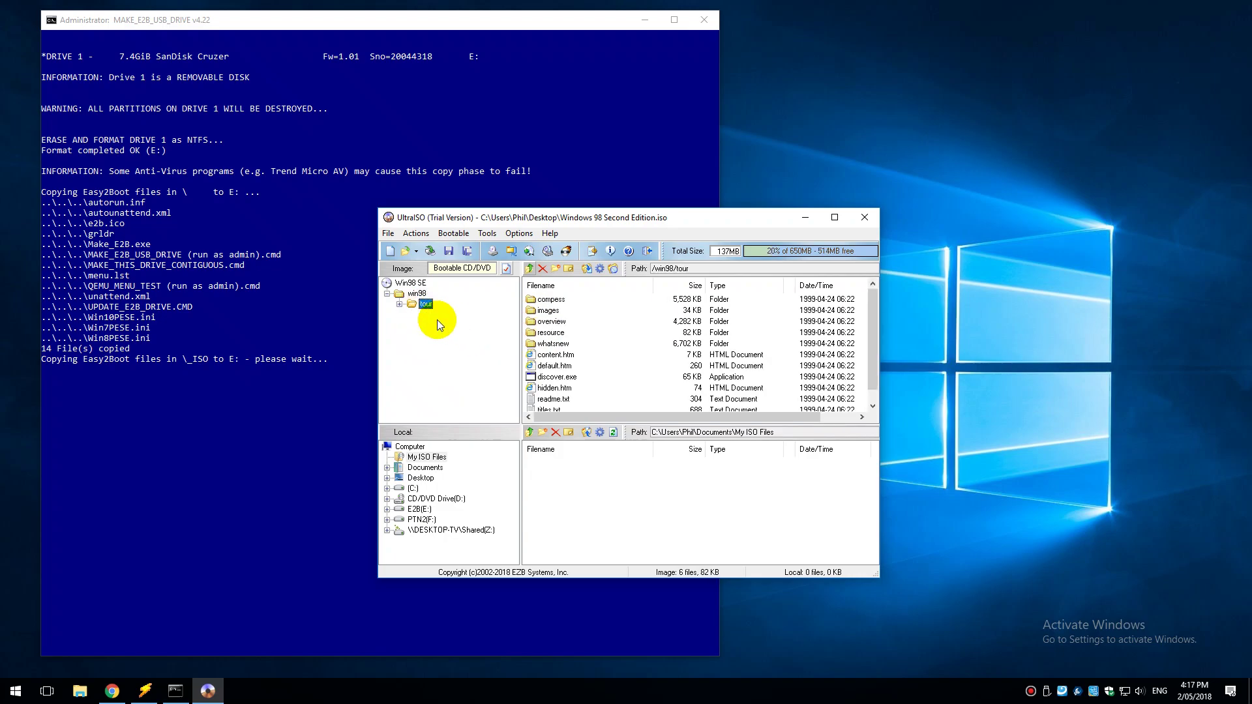
pyautogui.press('Delete')
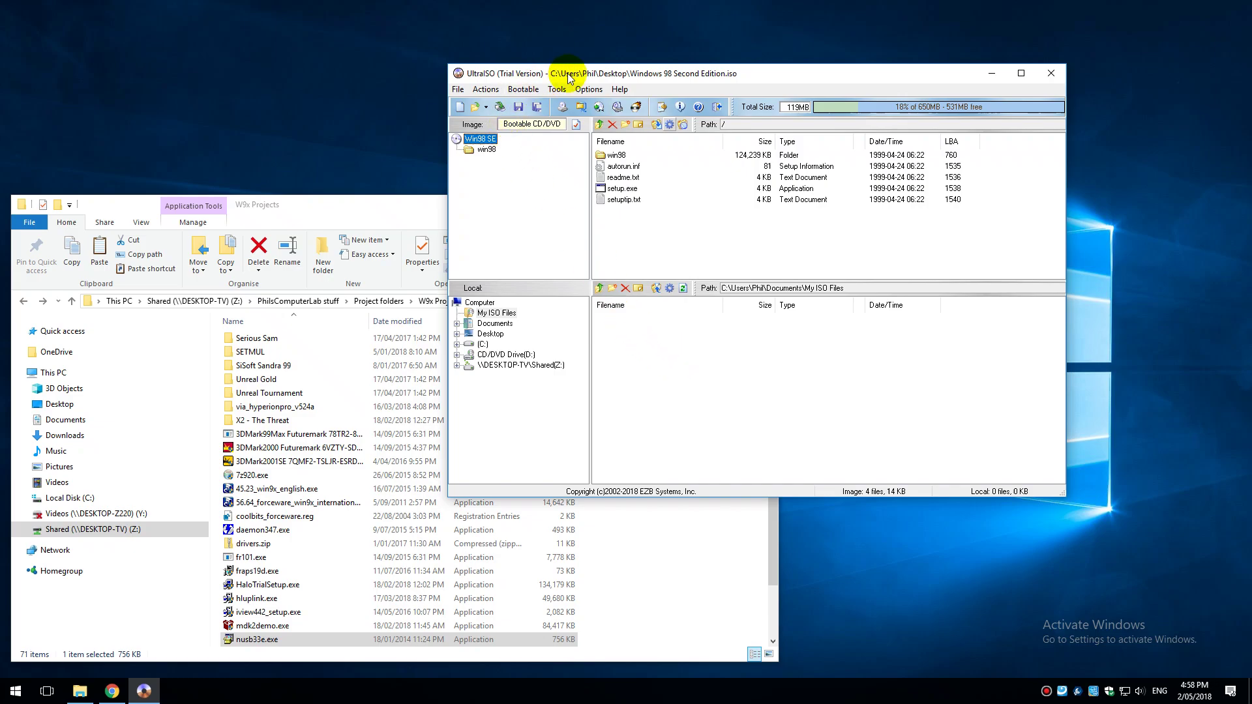
# - Open the ISO's win98 folder and drag nusb33e.exe from the shared project folder into it
pyautogui.doubleClick(614, 155)
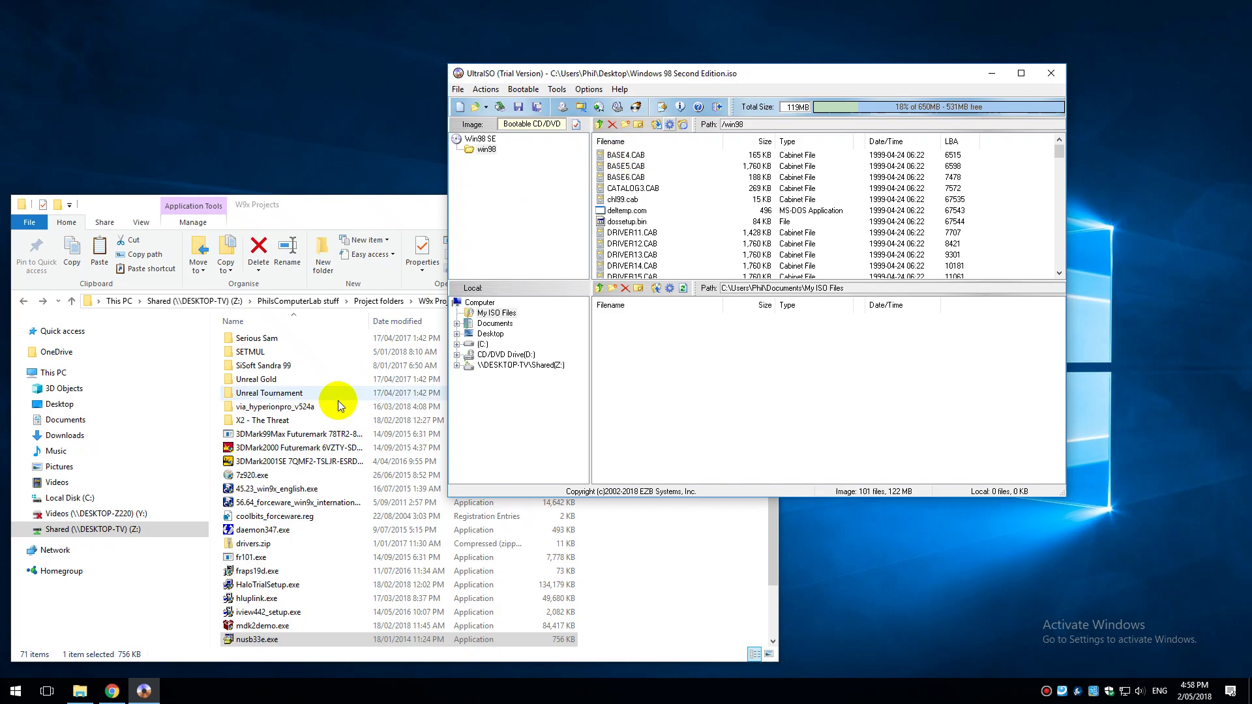
pyautogui.click(249, 639)
pyautogui.moveTo(249, 639); pyautogui.dragTo(675, 174)
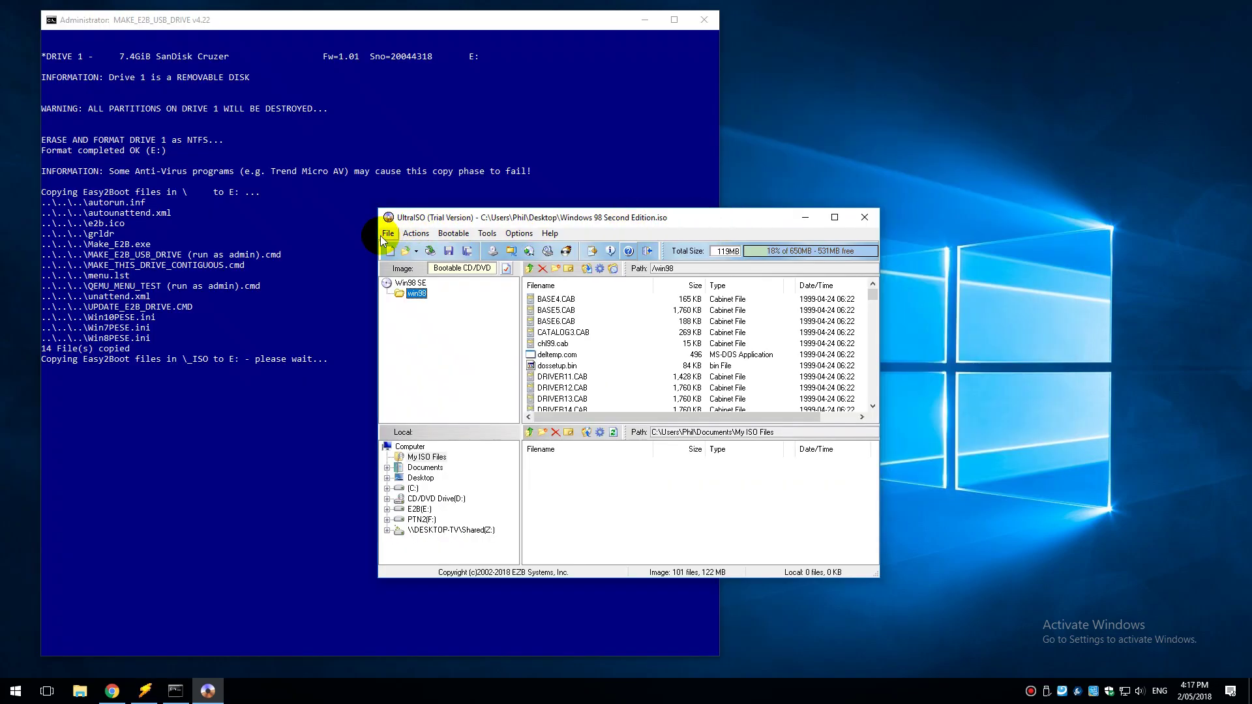
# - Save the edited image on the Desktop under the name 'Tiny Windows 98 SE'
pyautogui.click(386, 235)
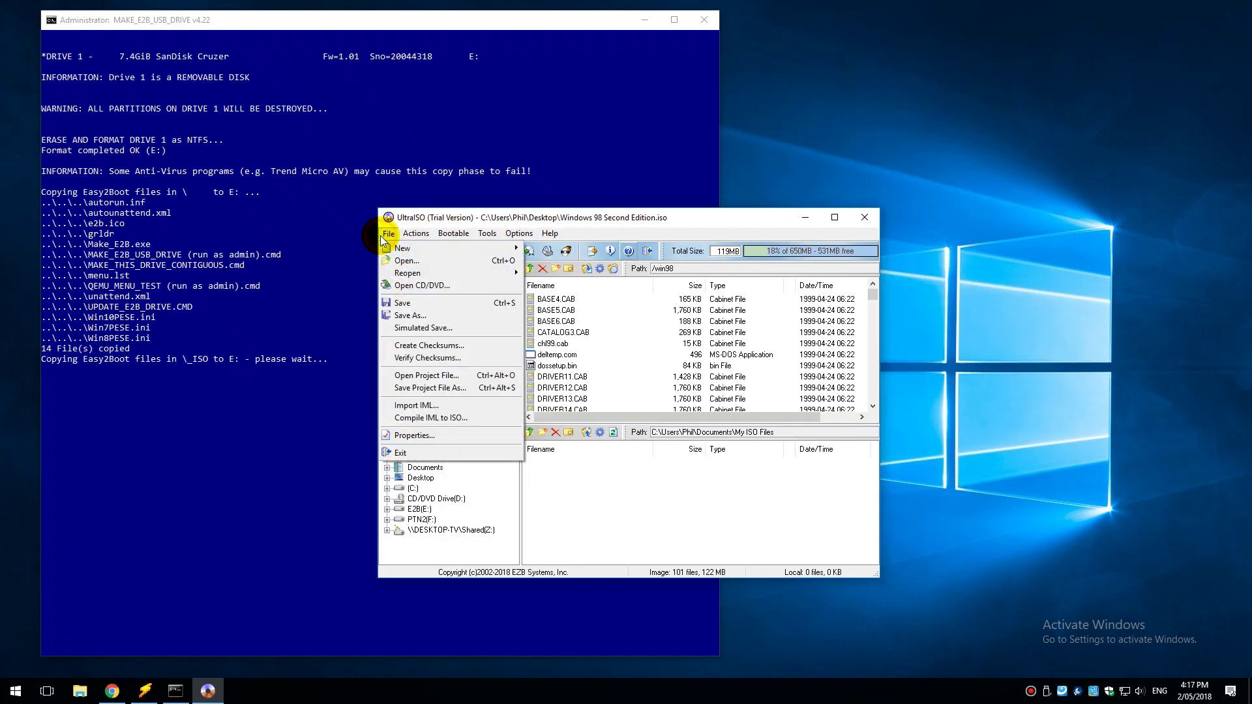
pyautogui.click(413, 318)
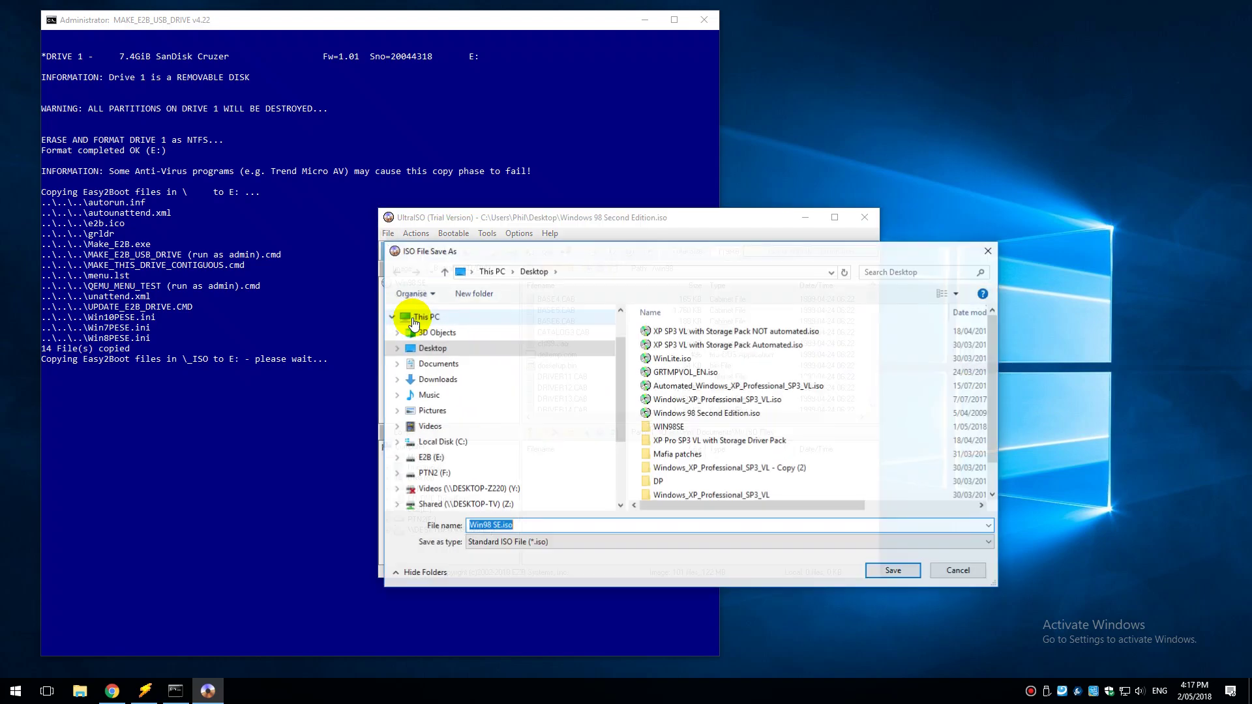
pyautogui.click(532, 524)
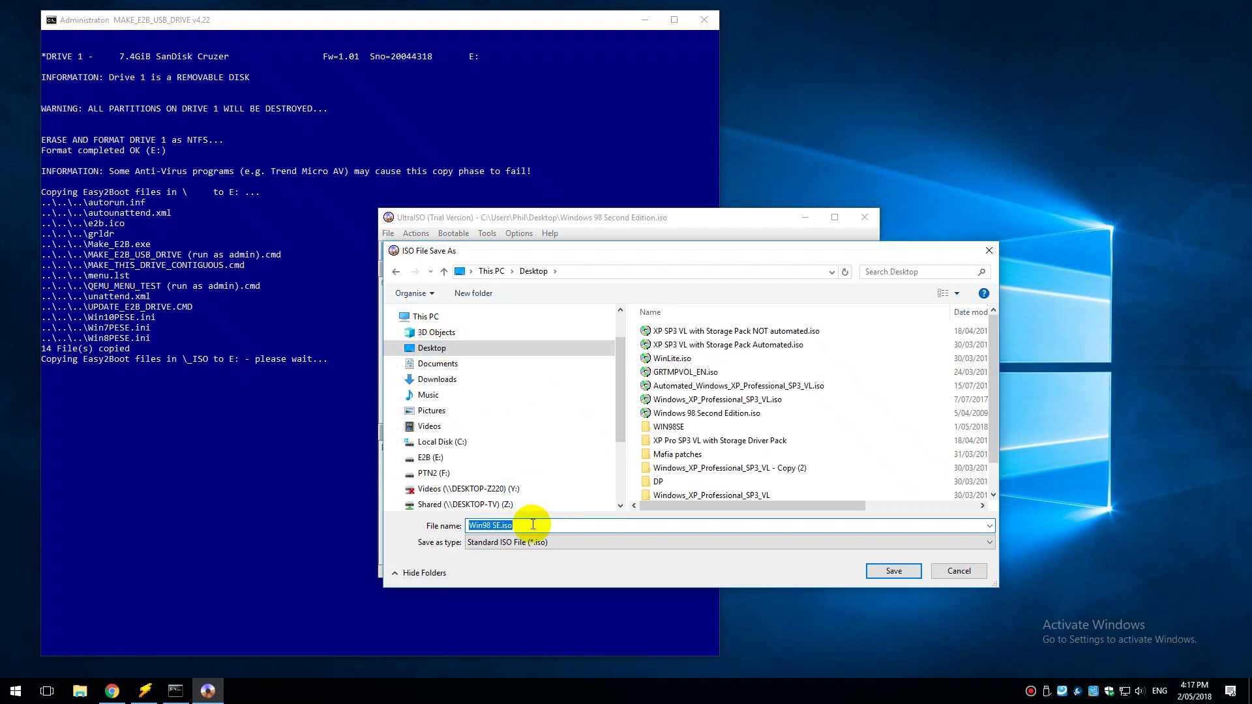
pyautogui.write('Tiny Windows 98 SE')
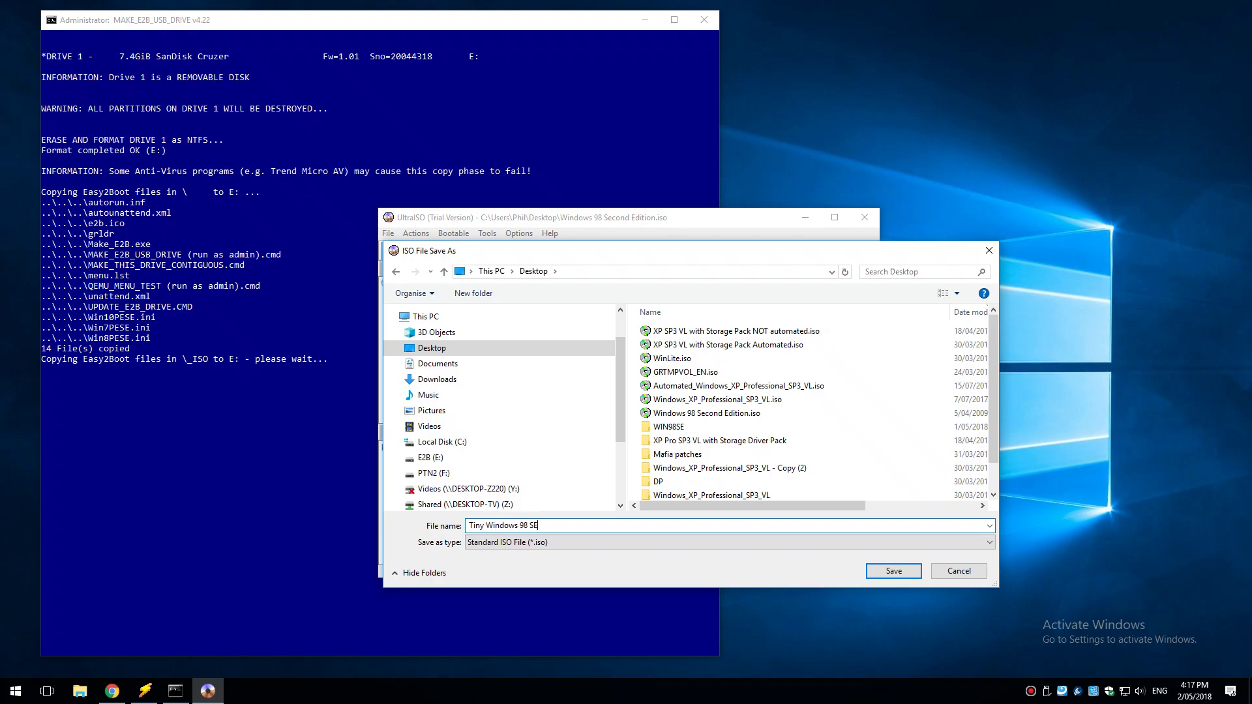
pyautogui.press('Return')
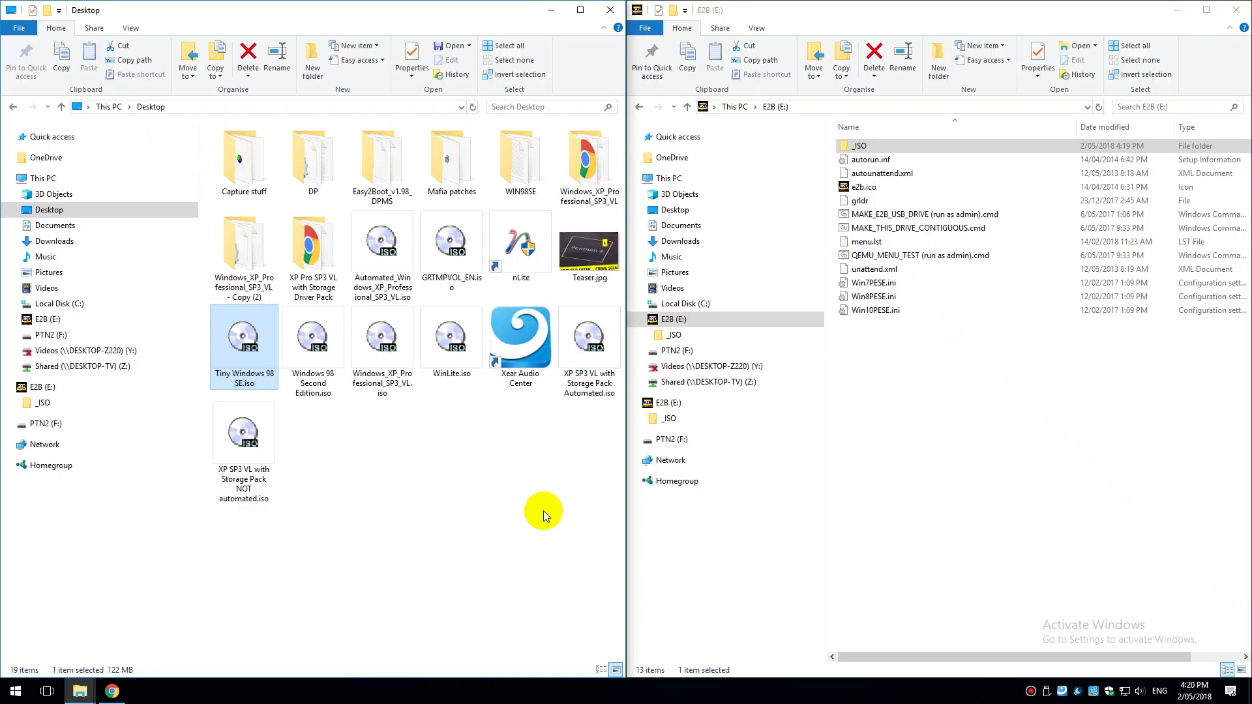
# - Copy Tiny Windows 98 SE.iso and paste it into the E2B drive's _ISO\WIN folder
pyautogui.rightClick(244, 335)
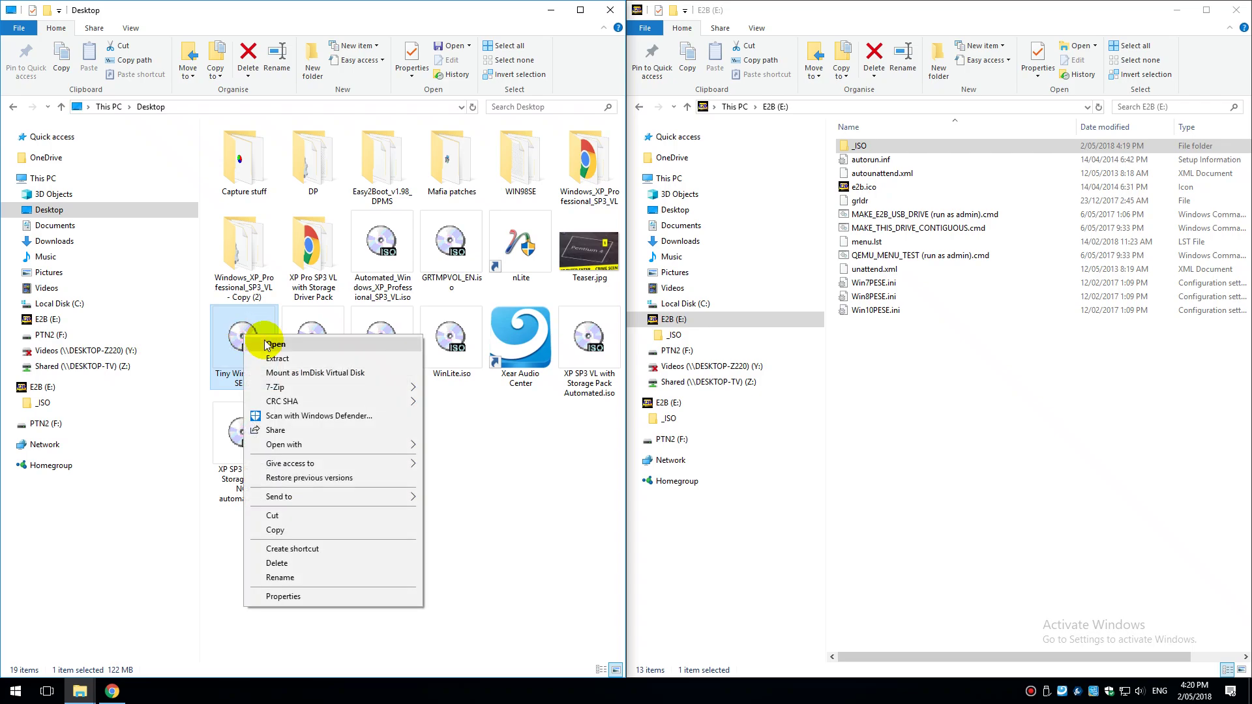
pyautogui.click(275, 530)
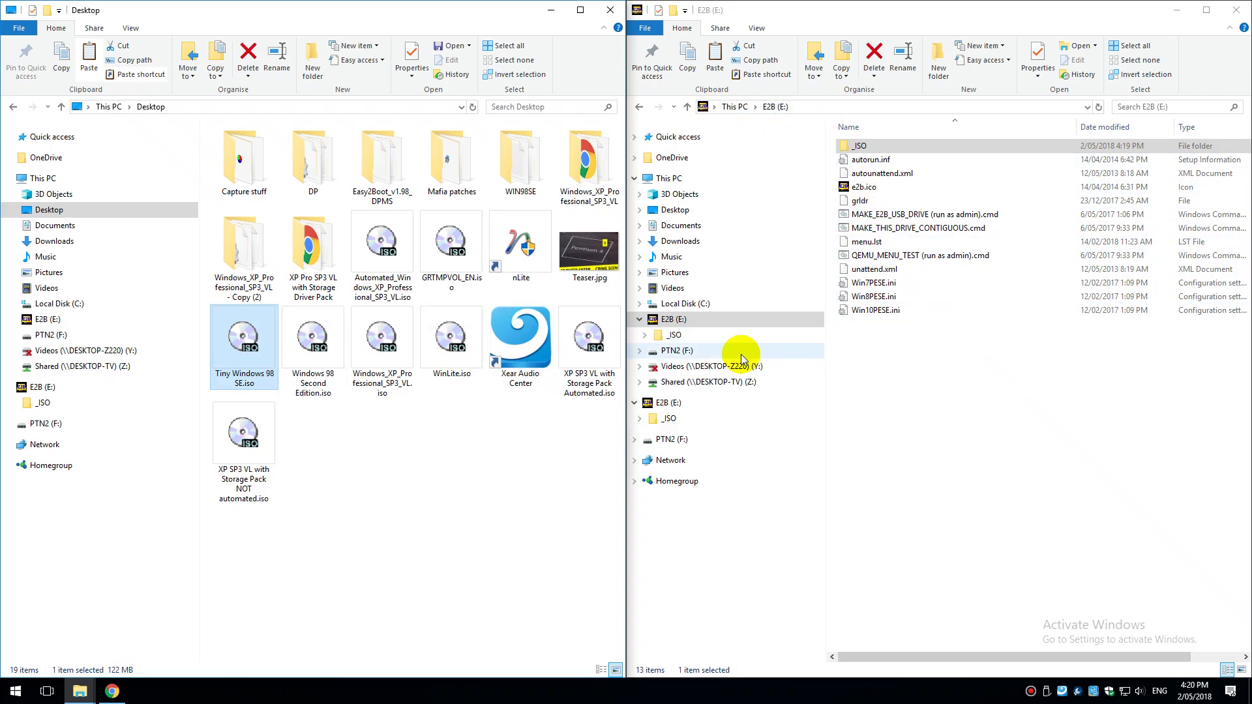
pyautogui.doubleClick(861, 146)
pyautogui.doubleClick(861, 283)
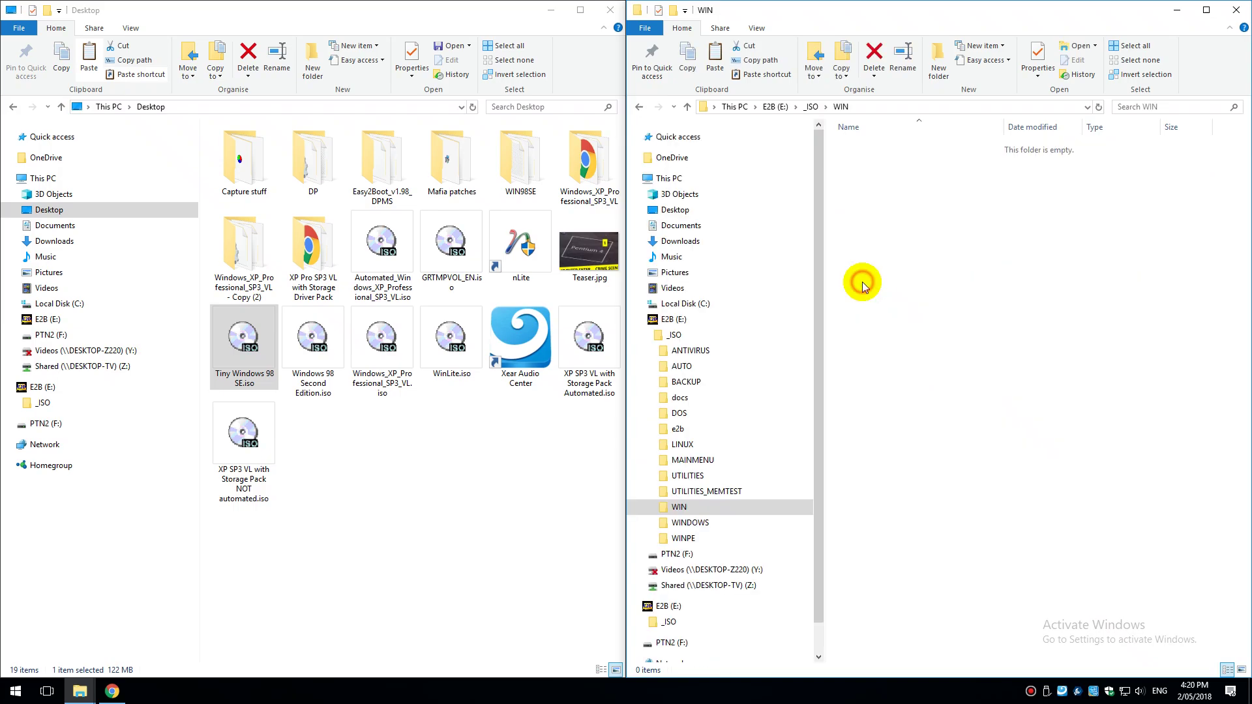
pyautogui.rightClick(870, 227)
pyautogui.click(898, 317)
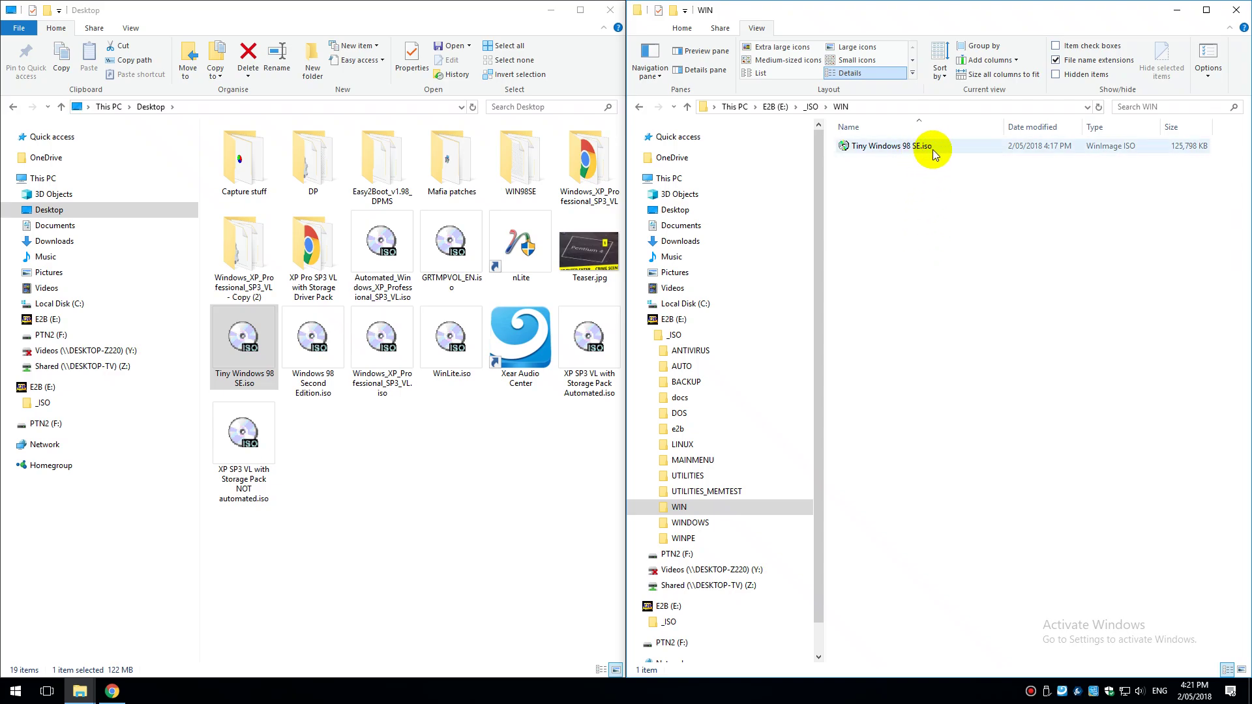
# - With file extensions shown, rename the image to Tiny Windows 98 SE.isoDOS01, accepting the extension change
pyautogui.click(755, 28)
pyautogui.click(1055, 61)
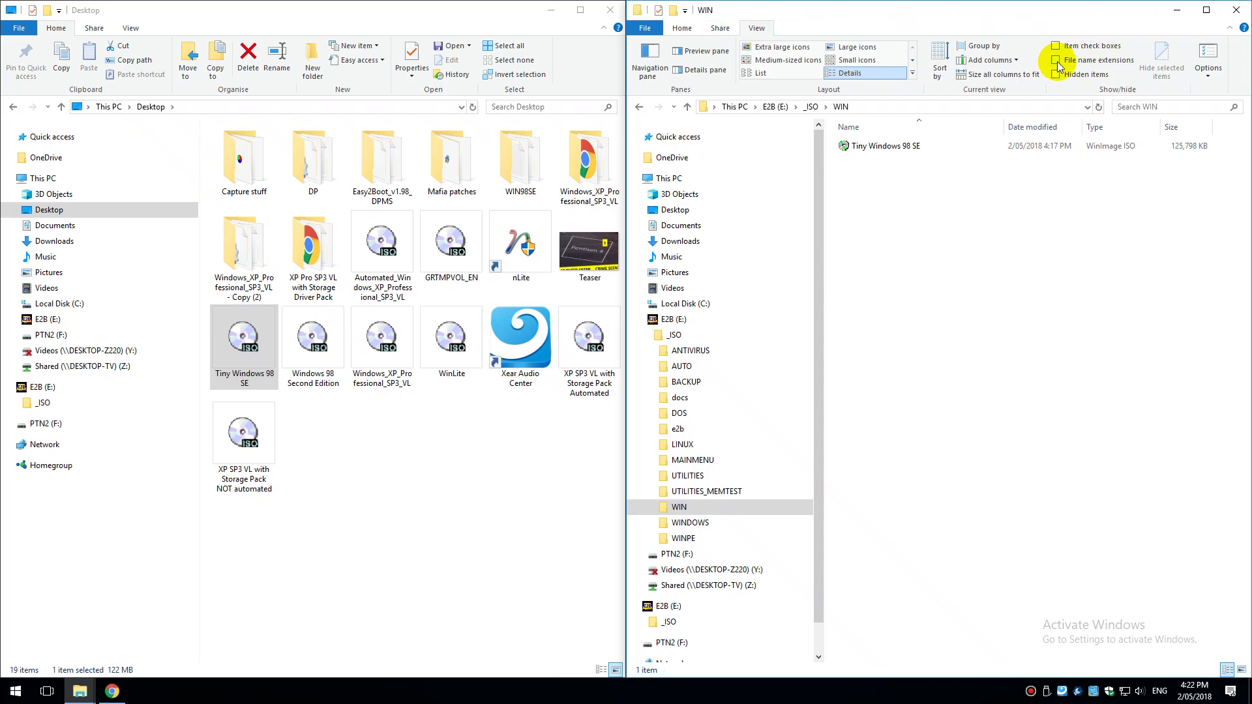
pyautogui.click(1056, 60)
pyautogui.rightClick(902, 147)
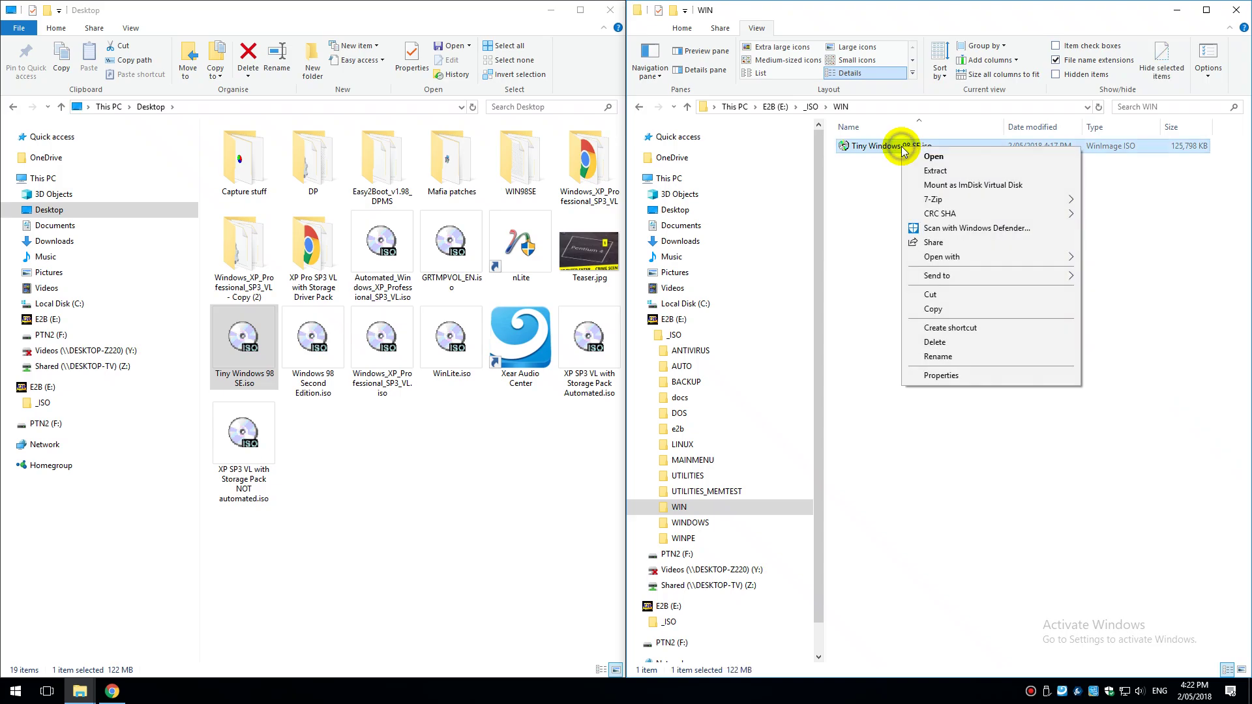
pyautogui.click(939, 357)
pyautogui.press('Right')
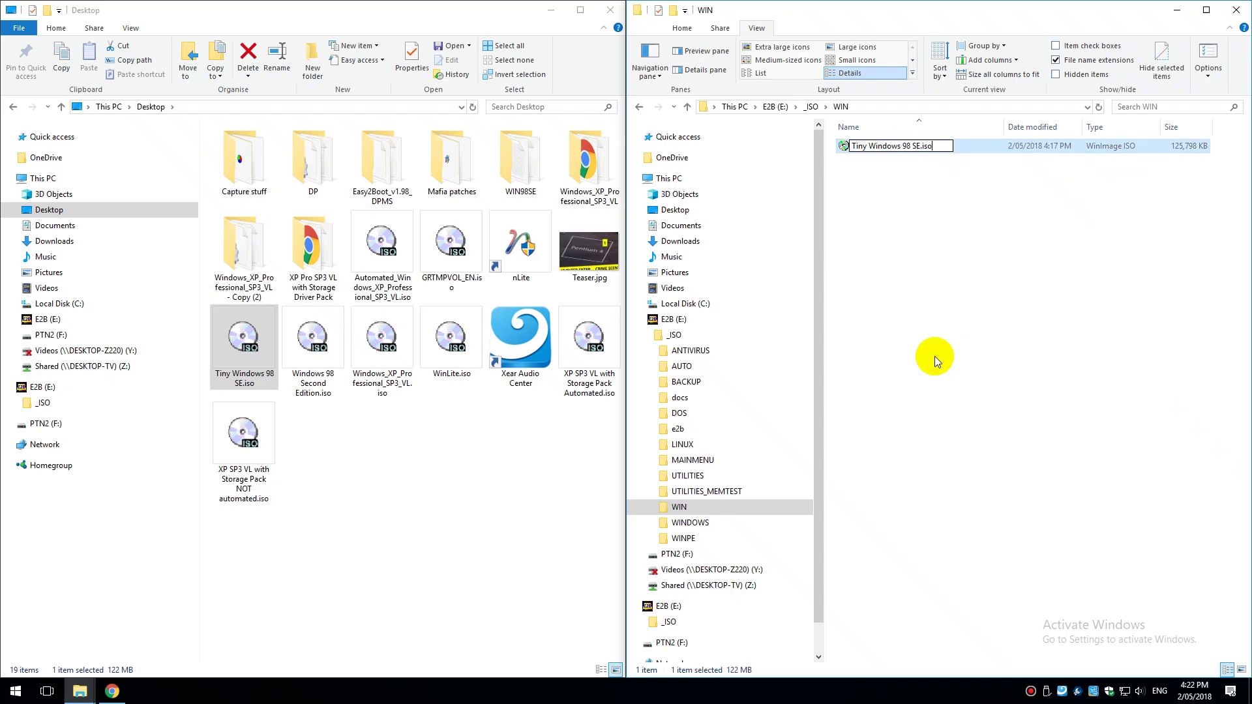
pyautogui.write('DOS01')
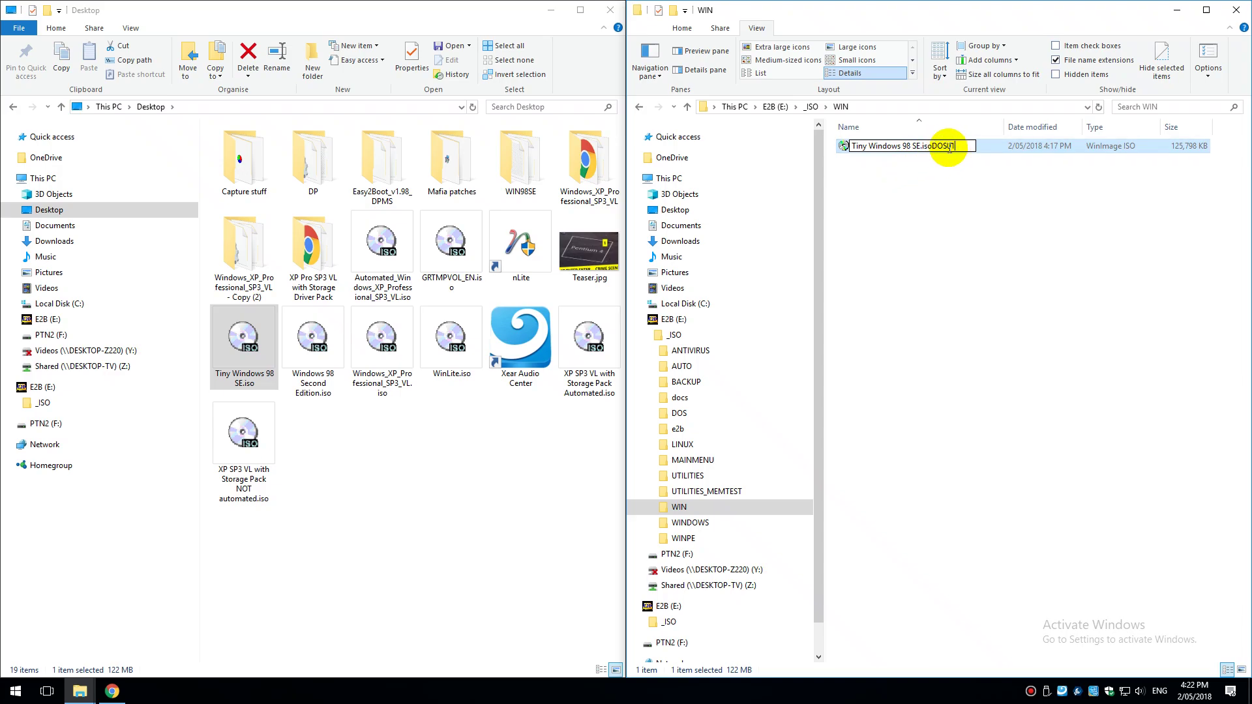
pyautogui.click(960, 226)
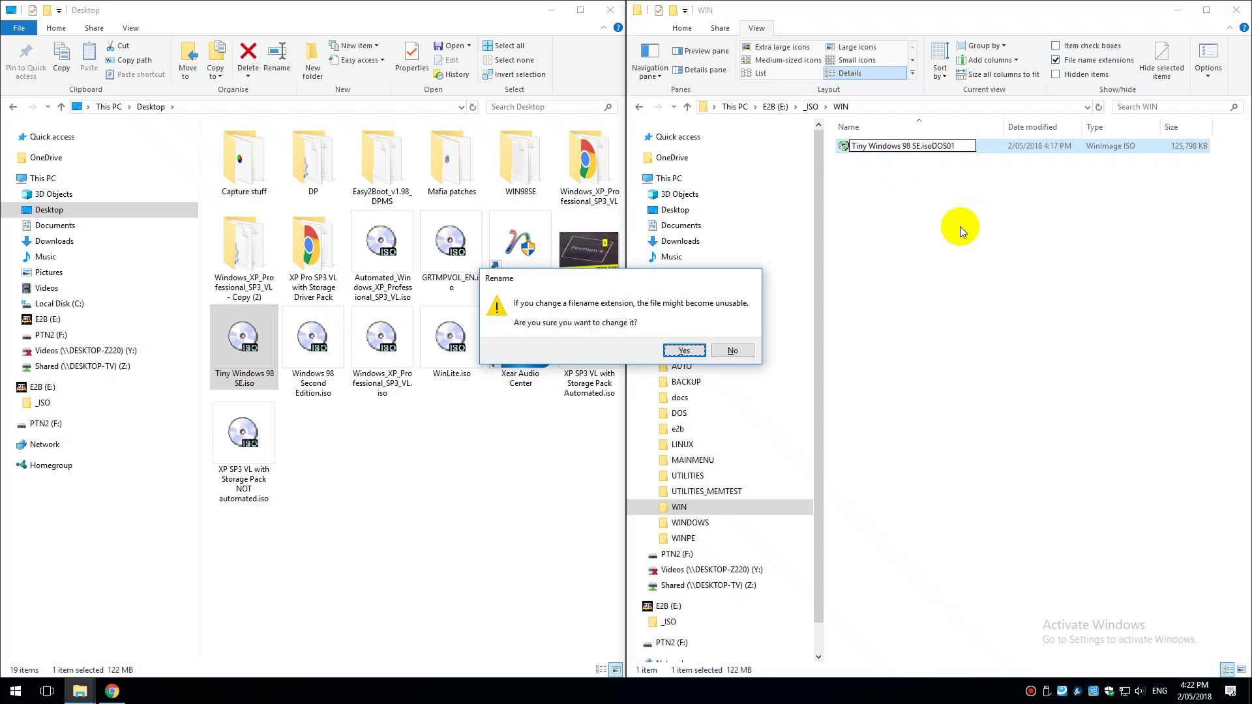
pyautogui.click(681, 350)
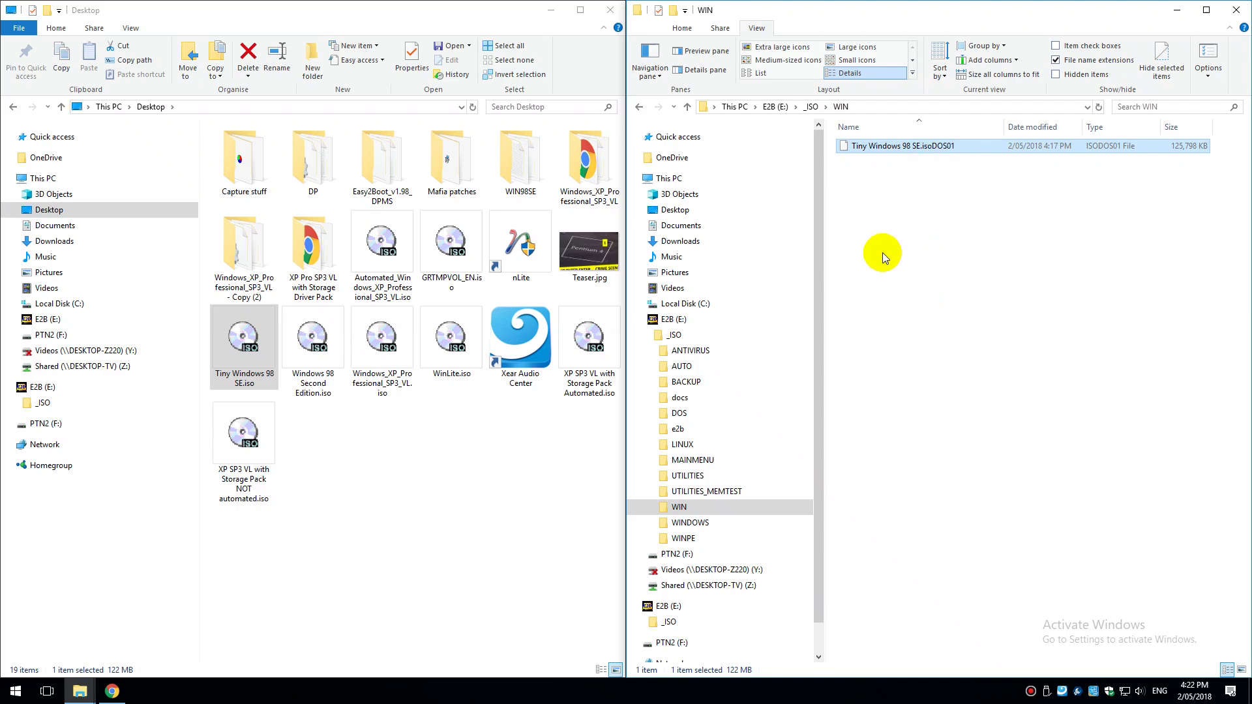
# - Safely eject the Cruzer USB drive and close the WIN folder window
pyautogui.click(952, 245)
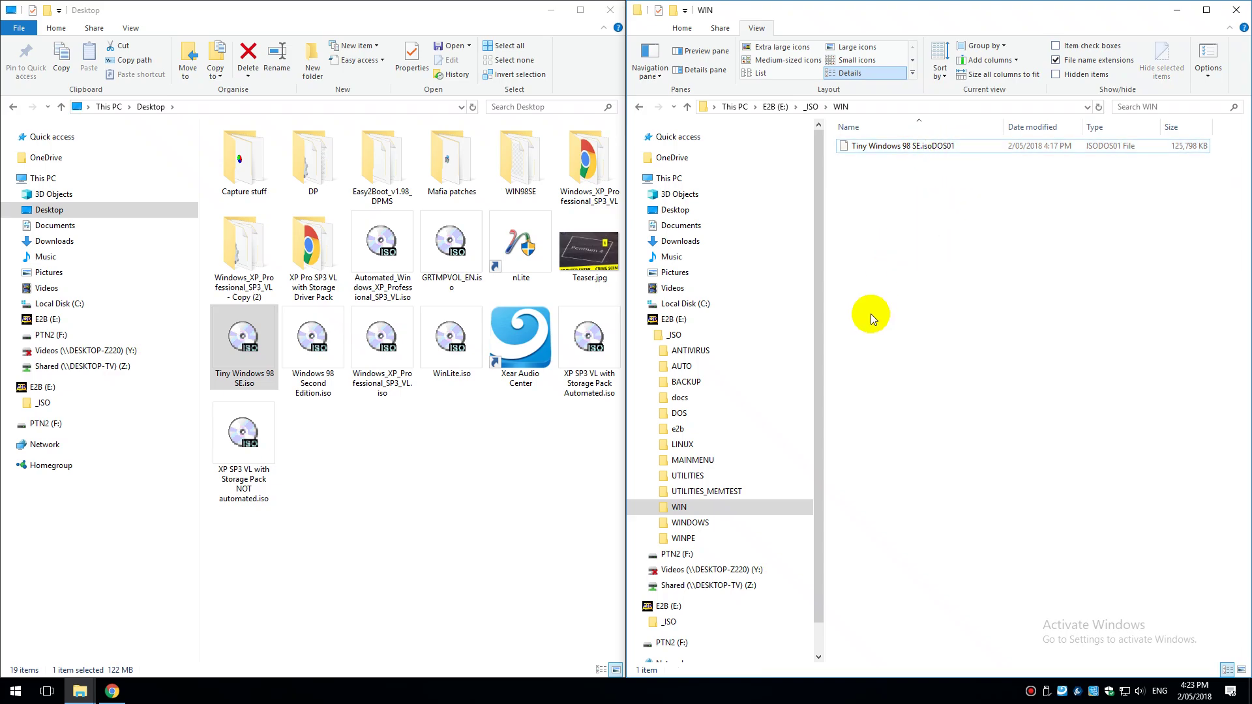
pyautogui.click(1047, 691)
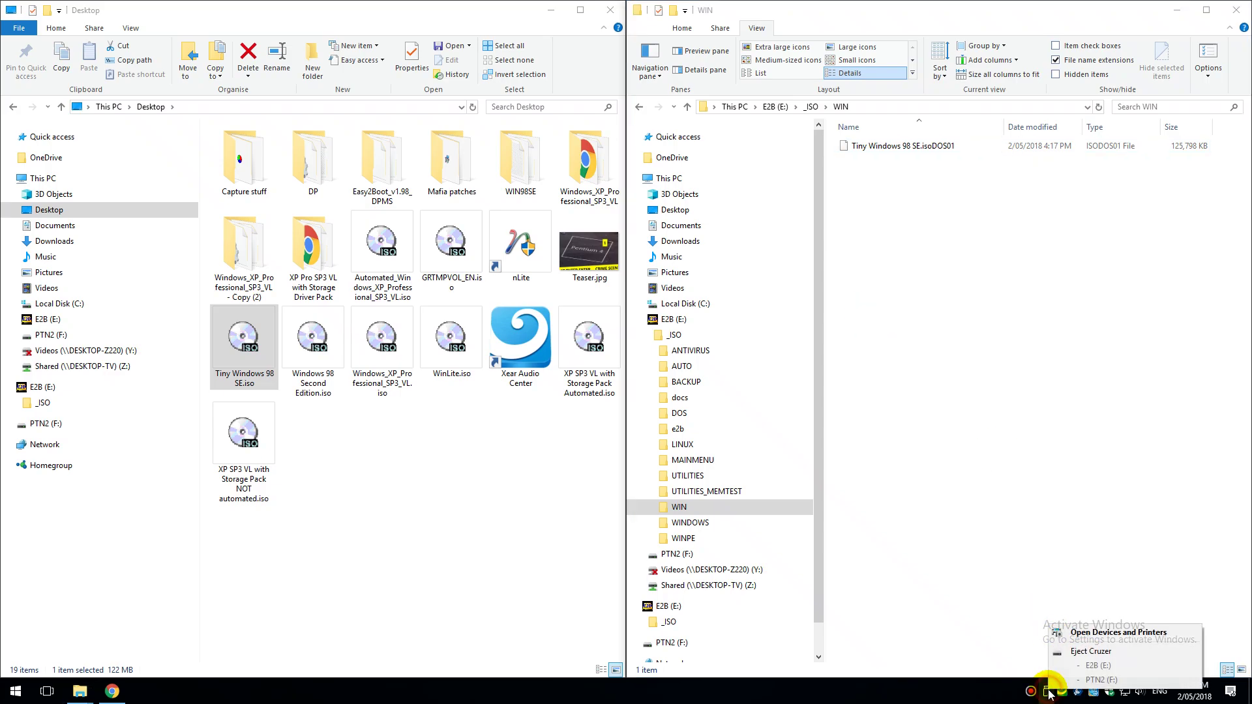
pyautogui.click(1076, 678)
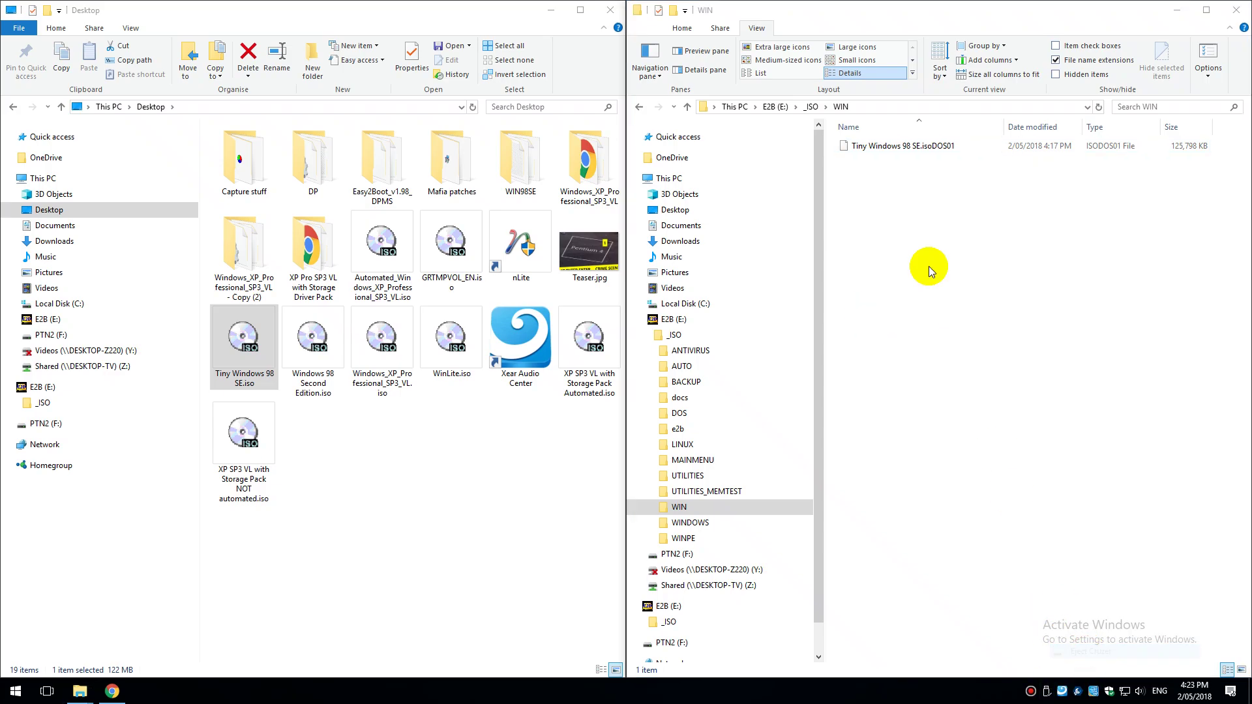
pyautogui.hotkey('alt', 'F4')
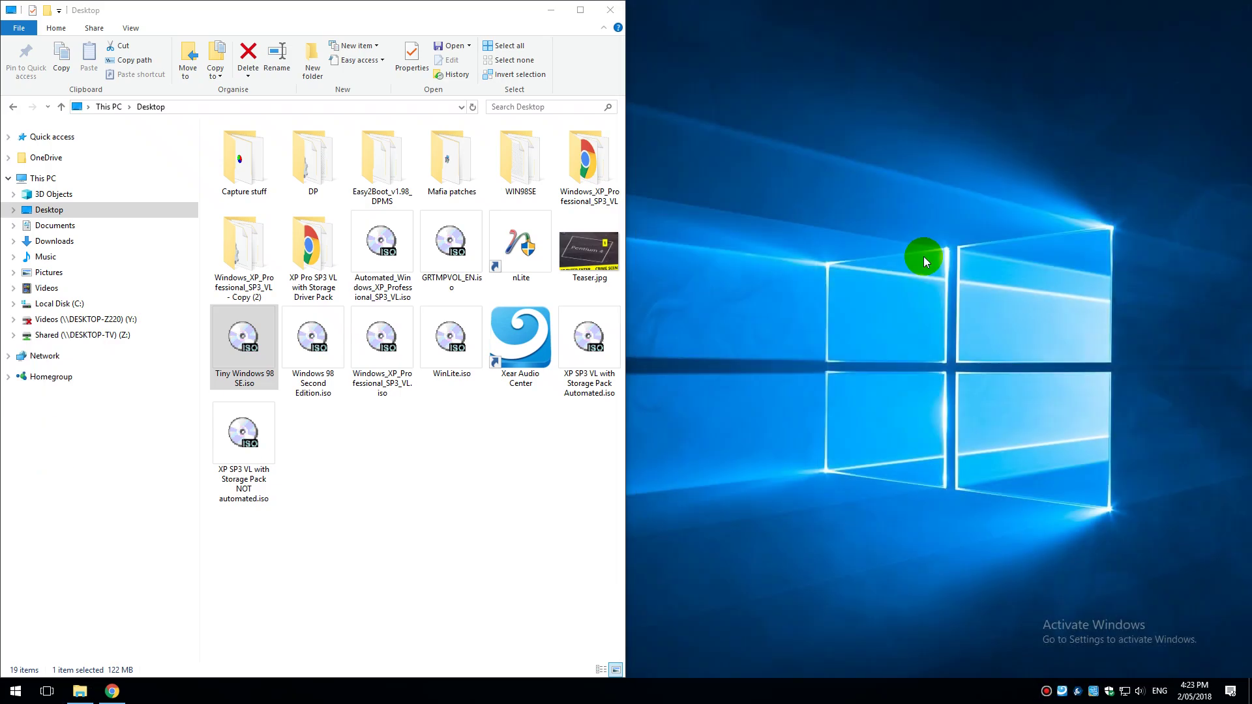
# - Close the Desktop folder window and call up the BIOS boot device selection with F8
pyautogui.click(610, 10)
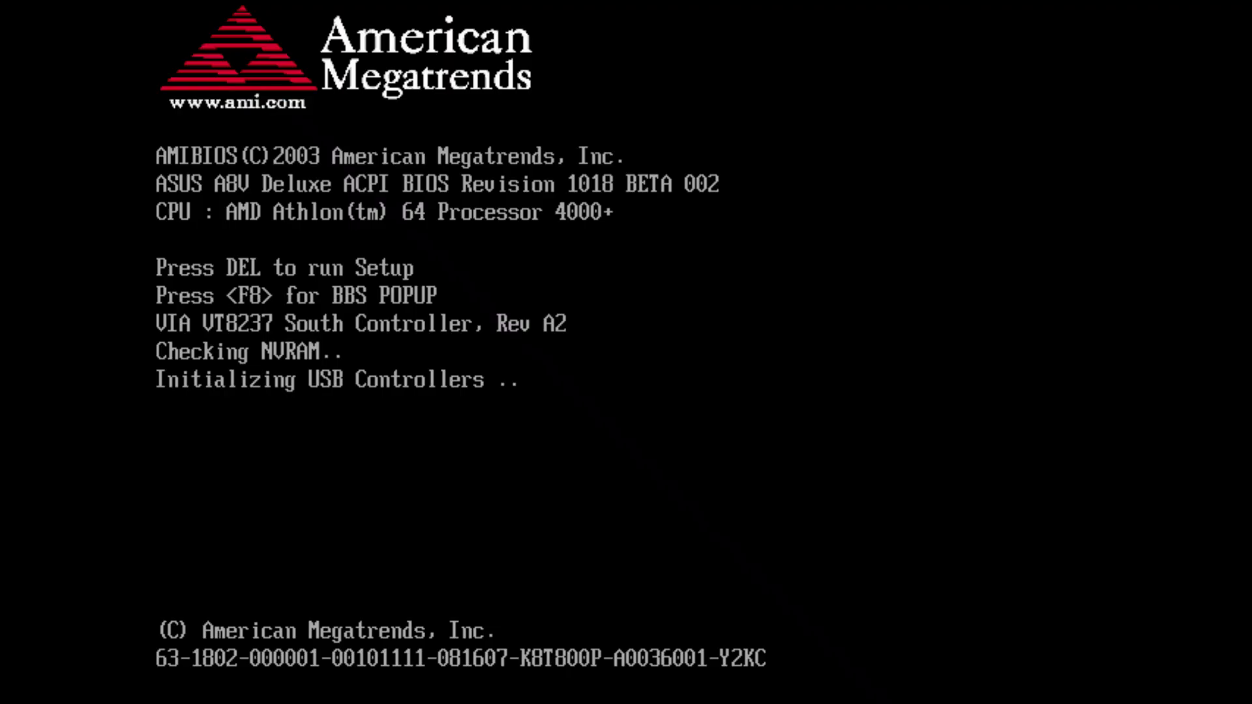
pyautogui.press('F8')
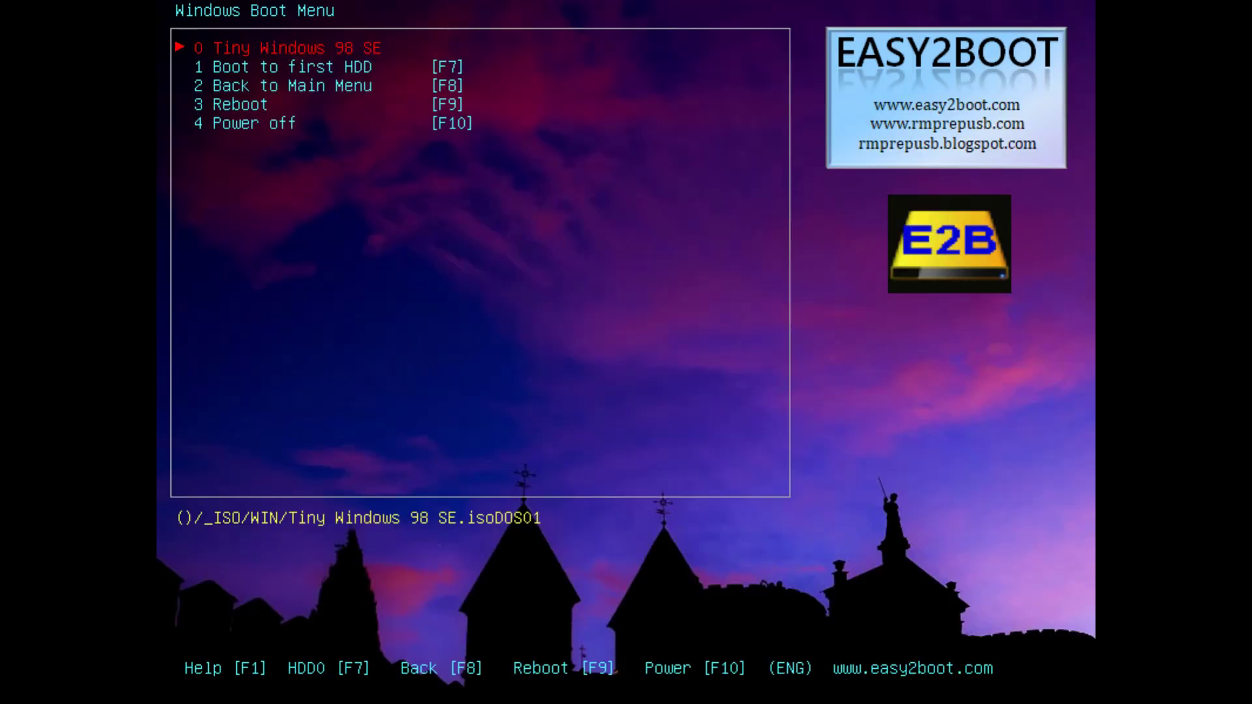
# - Boot the Tiny Windows 98 SE entry and continue once the CD contents are copied to drive B
pyautogui.press('Return')
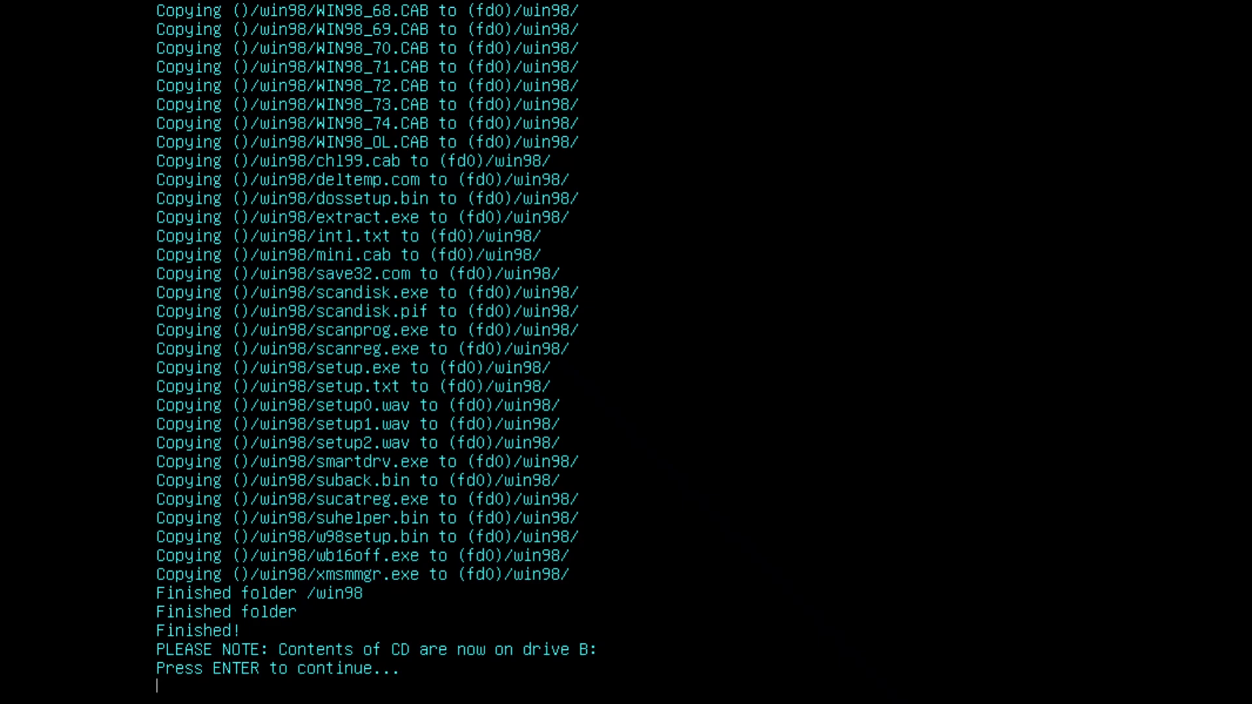
pyautogui.press('Return')
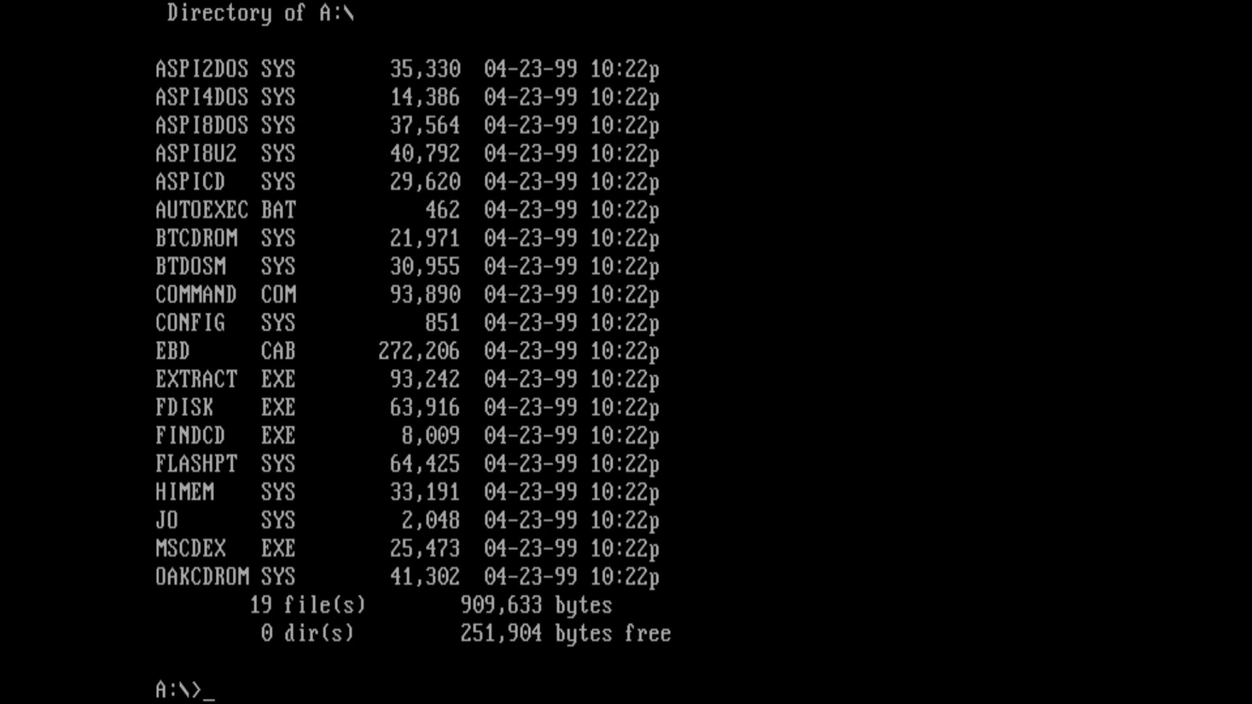
# - Switch to drives B: and C: in turn and list each one's files with dir
pyautogui.write('b:')
pyautogui.press('Return')
pyautogui.write('dir')
pyautogui.press('Return')
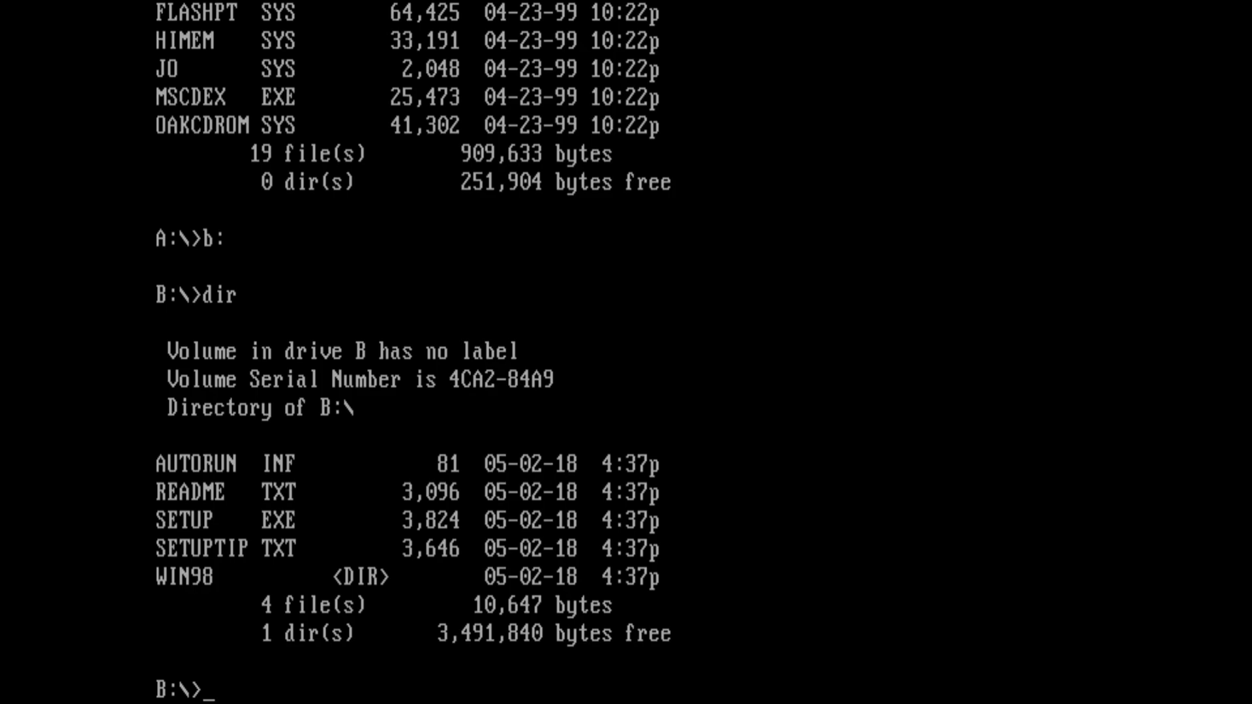
pyautogui.write('c:')
pyautogui.press('Return')
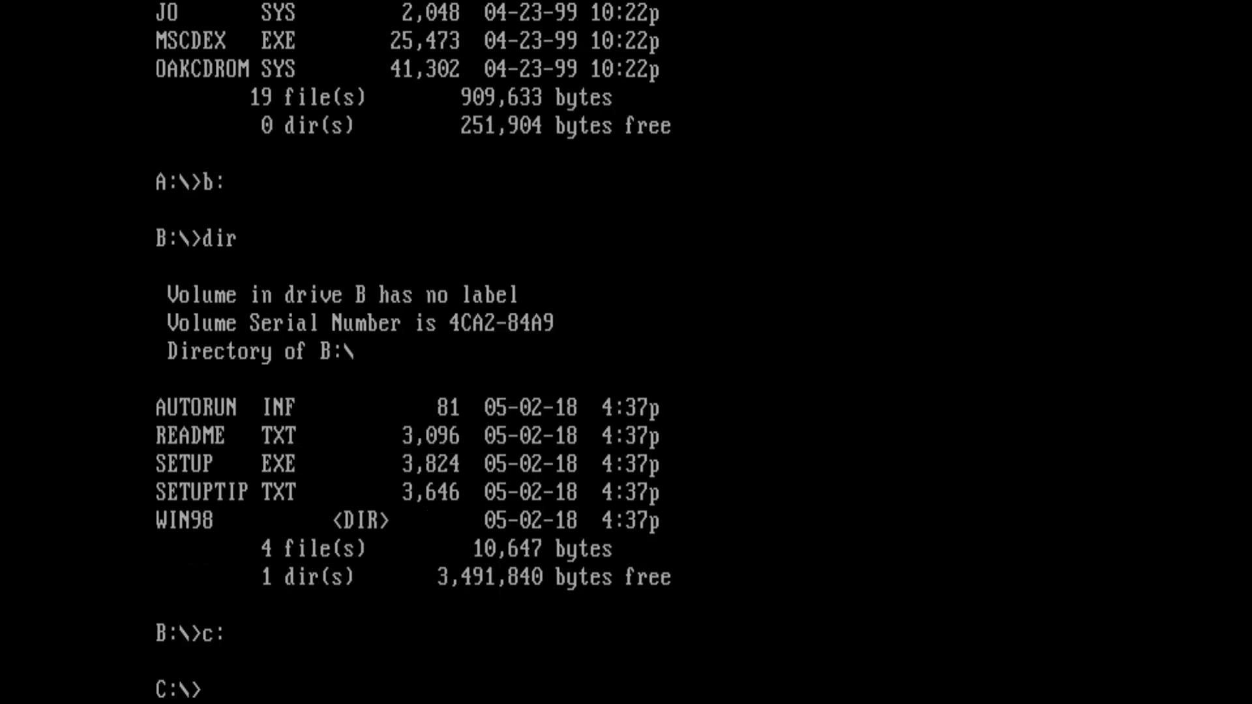
pyautogui.write('dir')
pyautogui.press('Return')
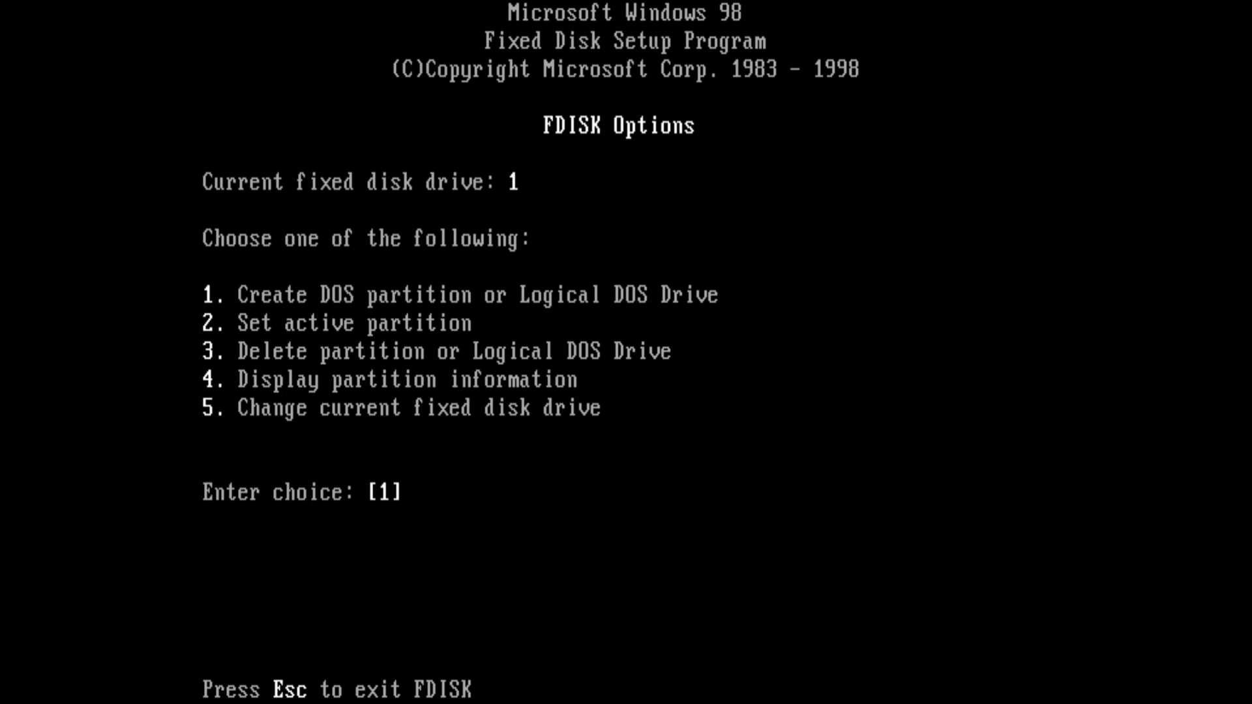
# - Check the current fixed disk with option 5, then go back to FDISK Options
pyautogui.write('5')
pyautogui.press('Return')
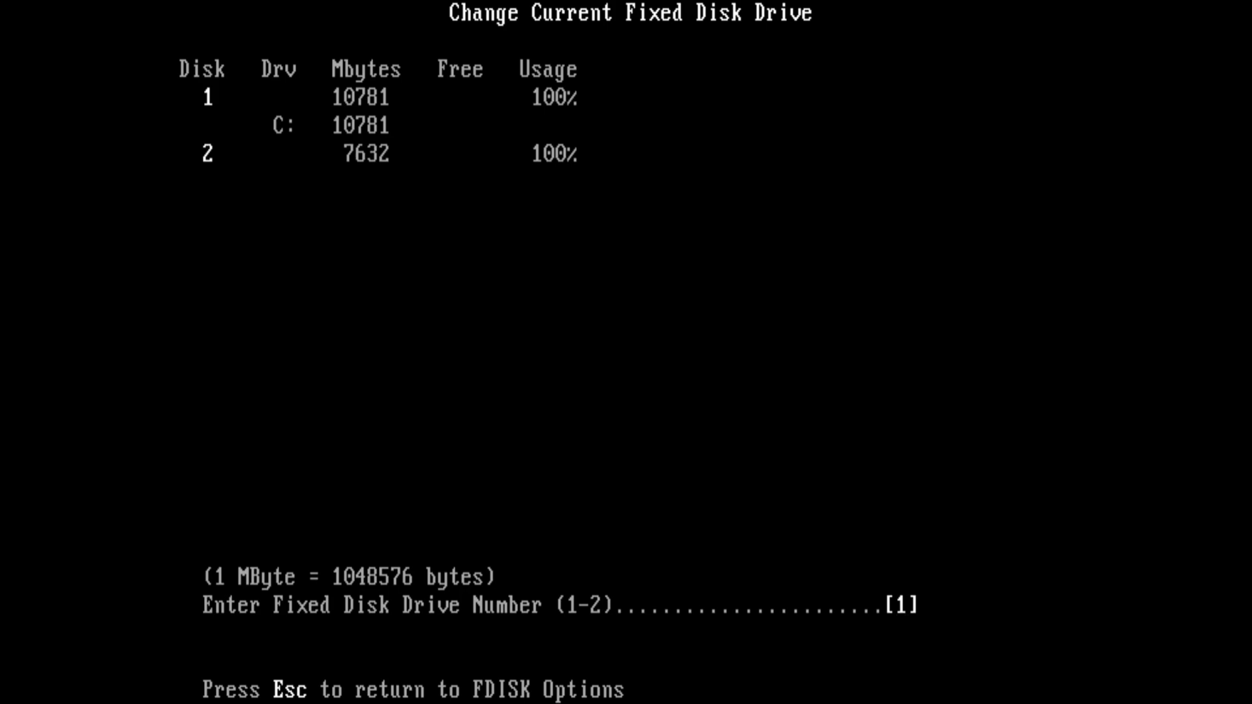
pyautogui.press('Return')
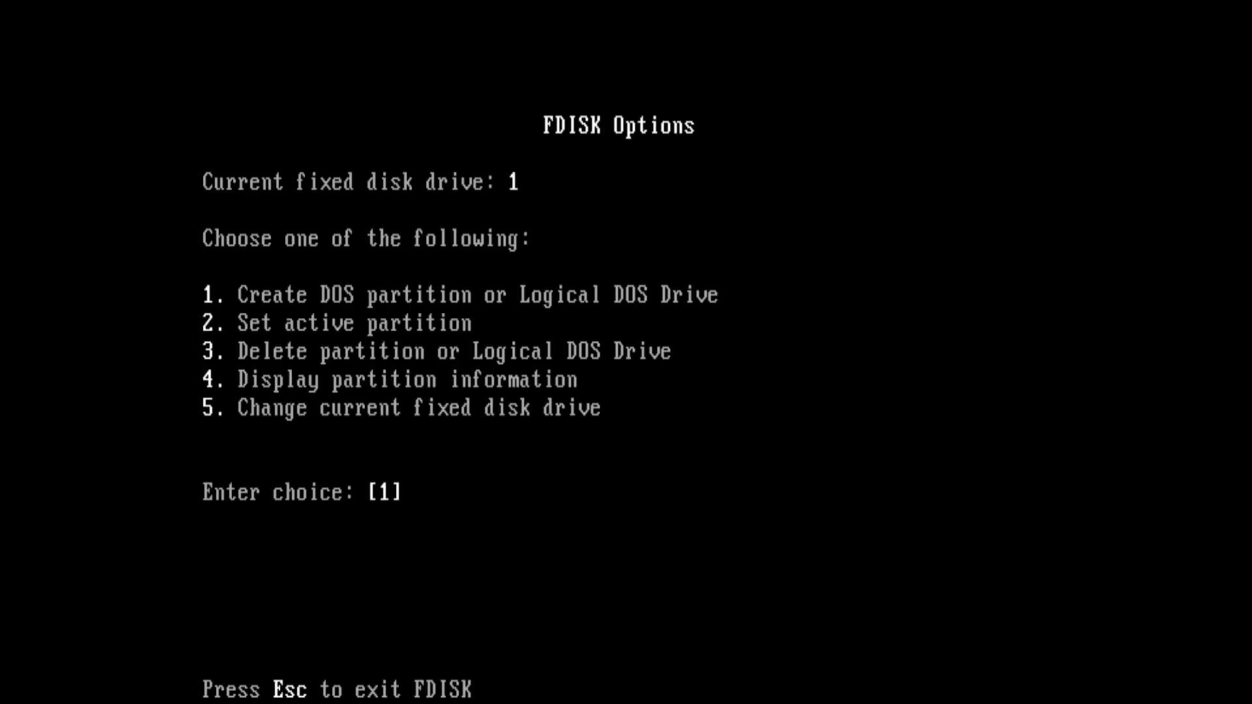
# - Delete primary DOS partition 1, confirming volume label RETRO_PC and answering Y
pyautogui.write('3')
pyautogui.press('Return')
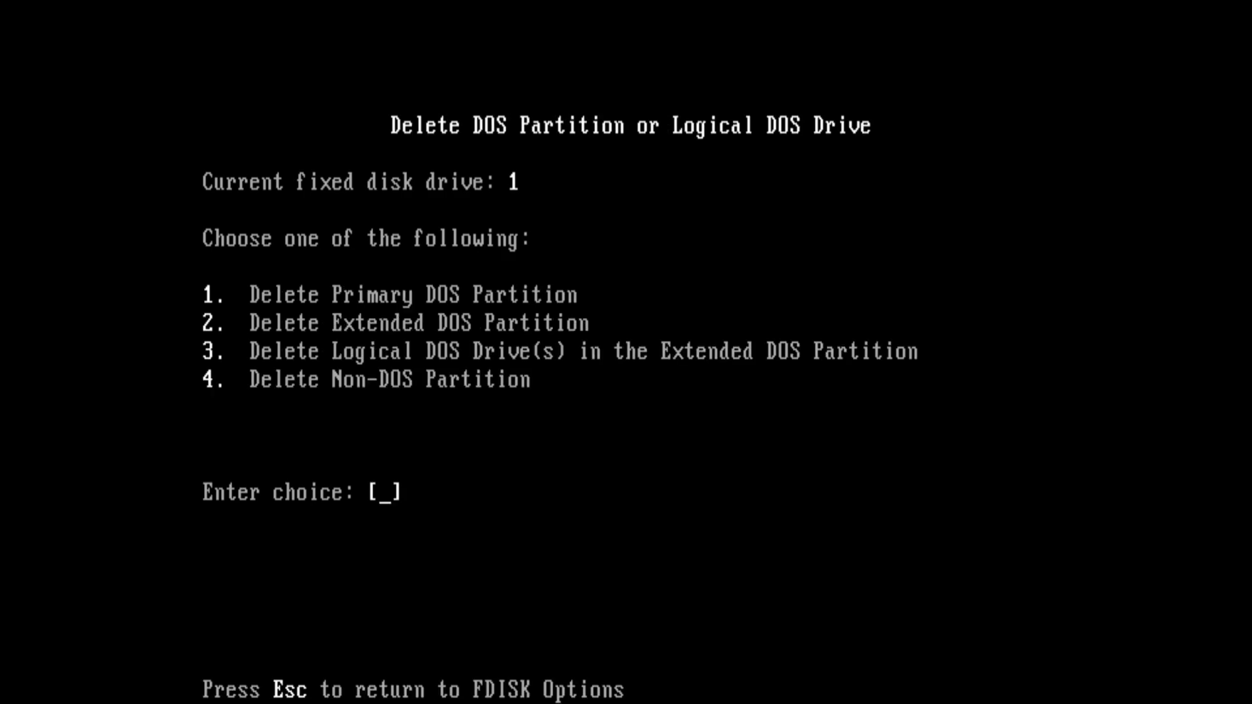
pyautogui.write('1')
pyautogui.press('Return')
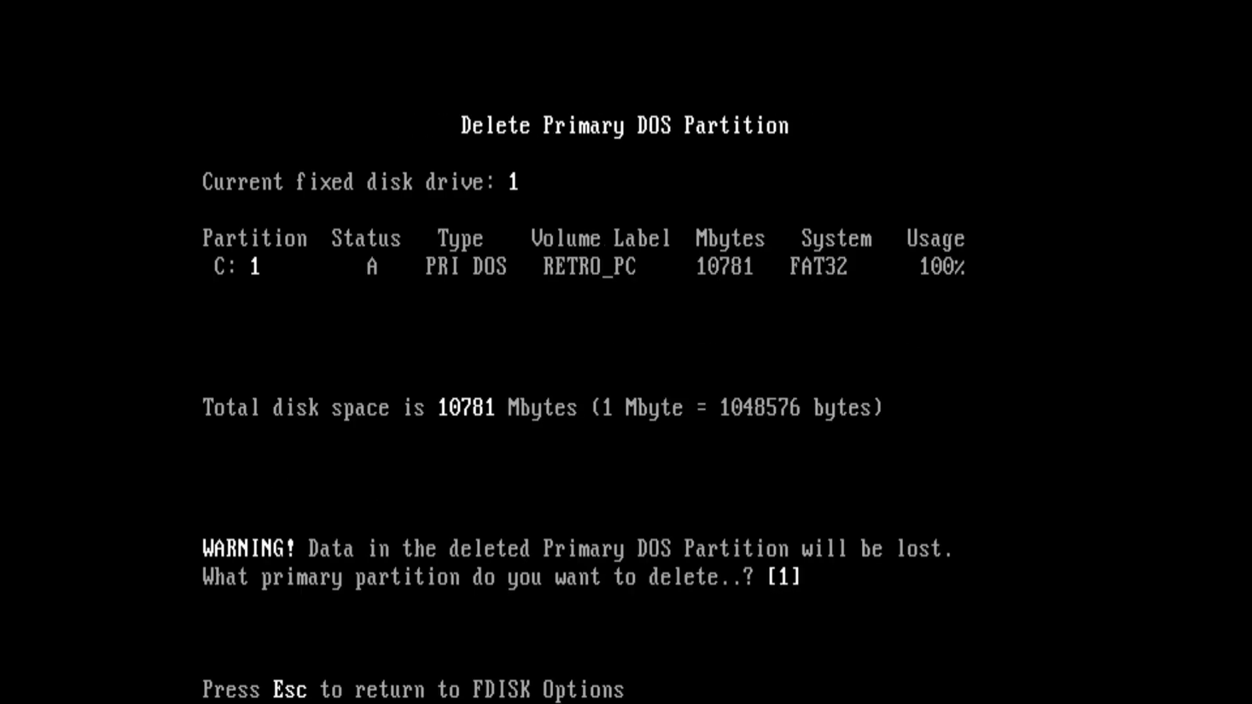
pyautogui.press('Return')
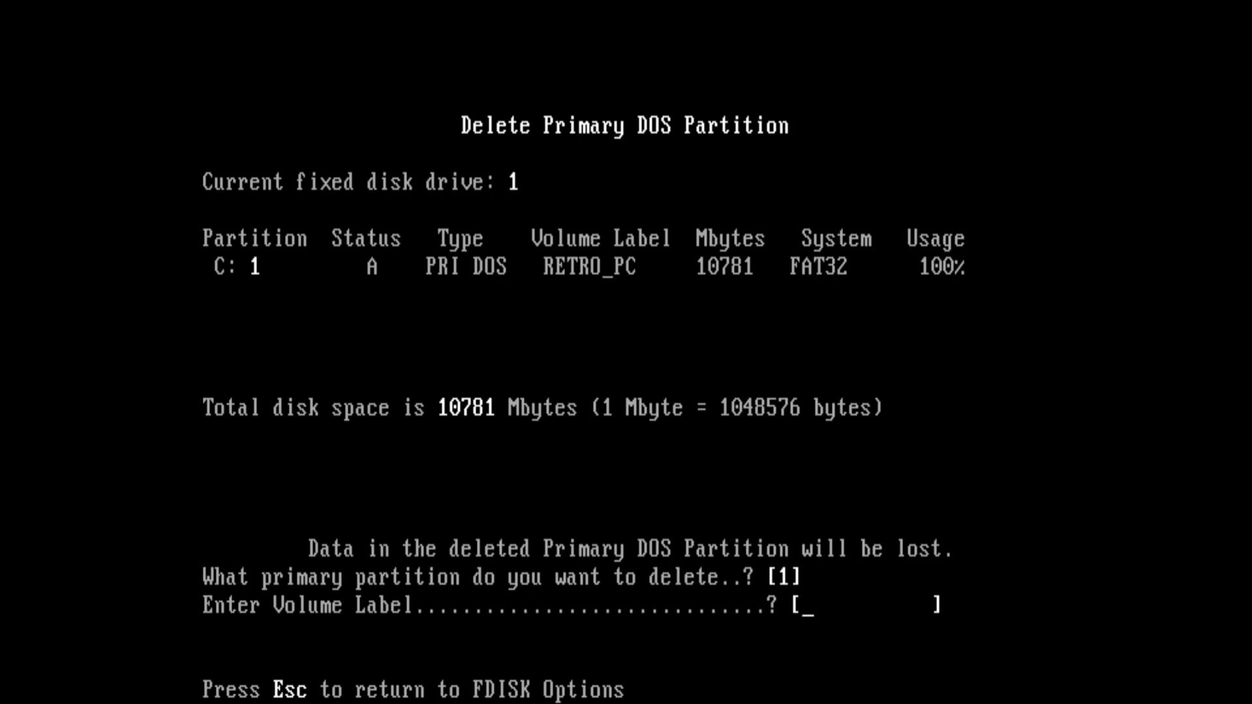
pyautogui.write('RETRO_')
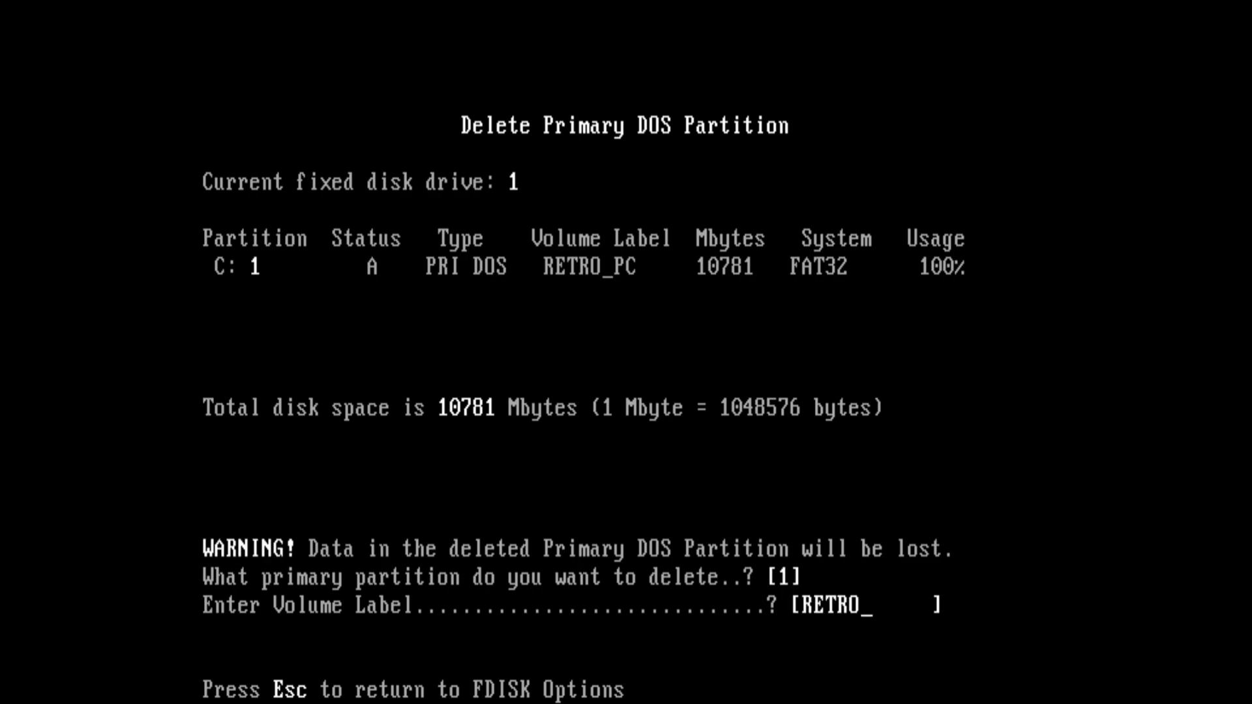
pyautogui.write('PC')
pyautogui.press('Return')
pyautogui.write('Y')
pyautogui.press('Return')
pyautogui.press('Escape')
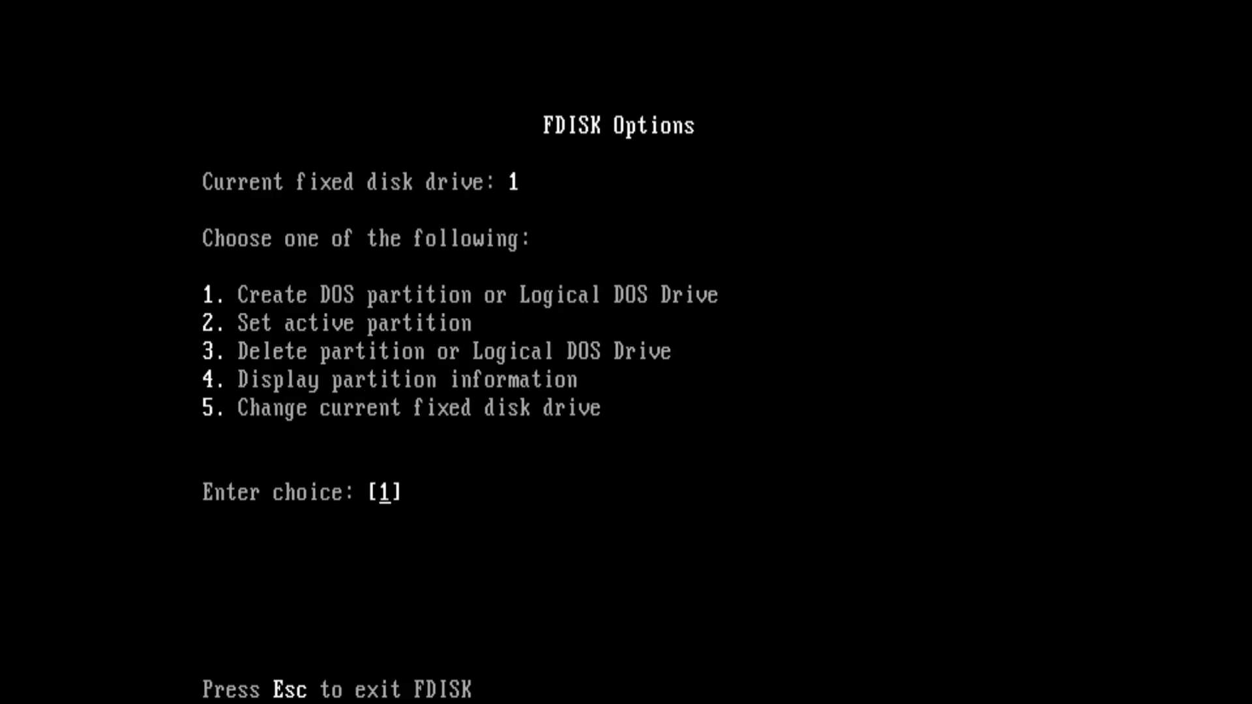
# - Display partition information with option 4 to confirm none remain
pyautogui.write('4')
pyautogui.press('Return')
pyautogui.press('Escape')
# - Create a maximum-size active primary DOS partition and exit FDISK to reboot
pyautogui.press('Return')
pyautogui.press('Return')
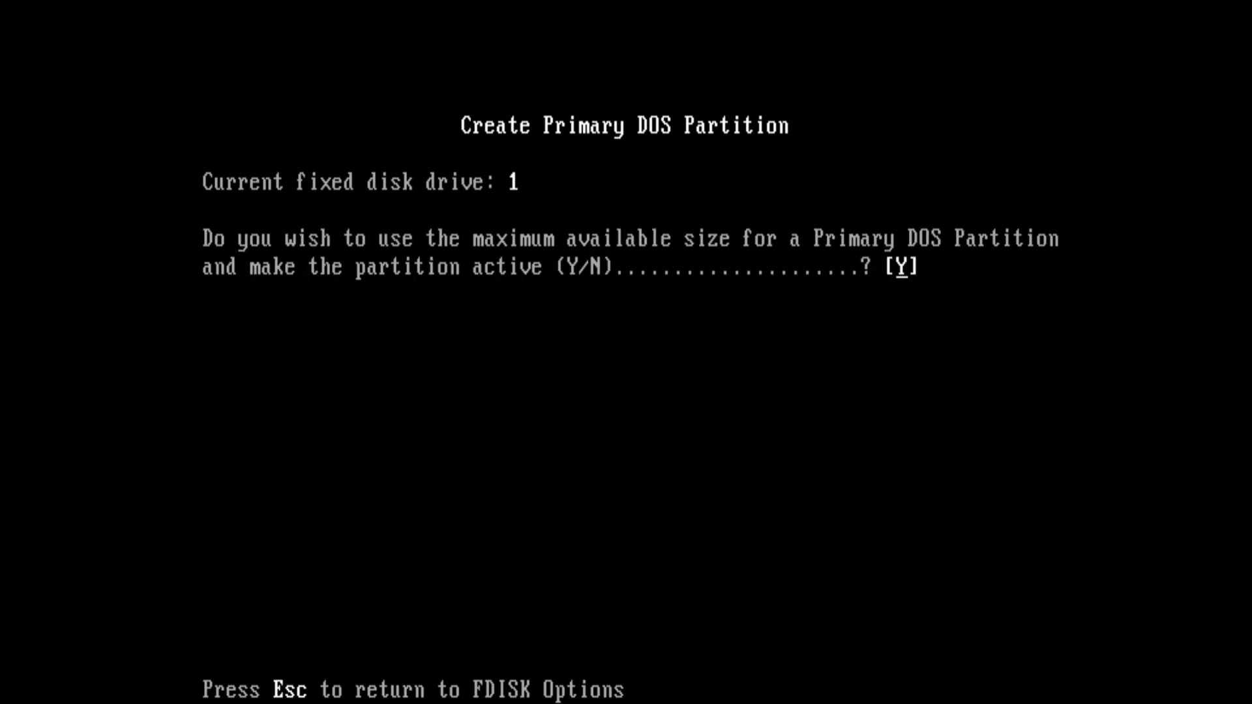
pyautogui.press('Return')
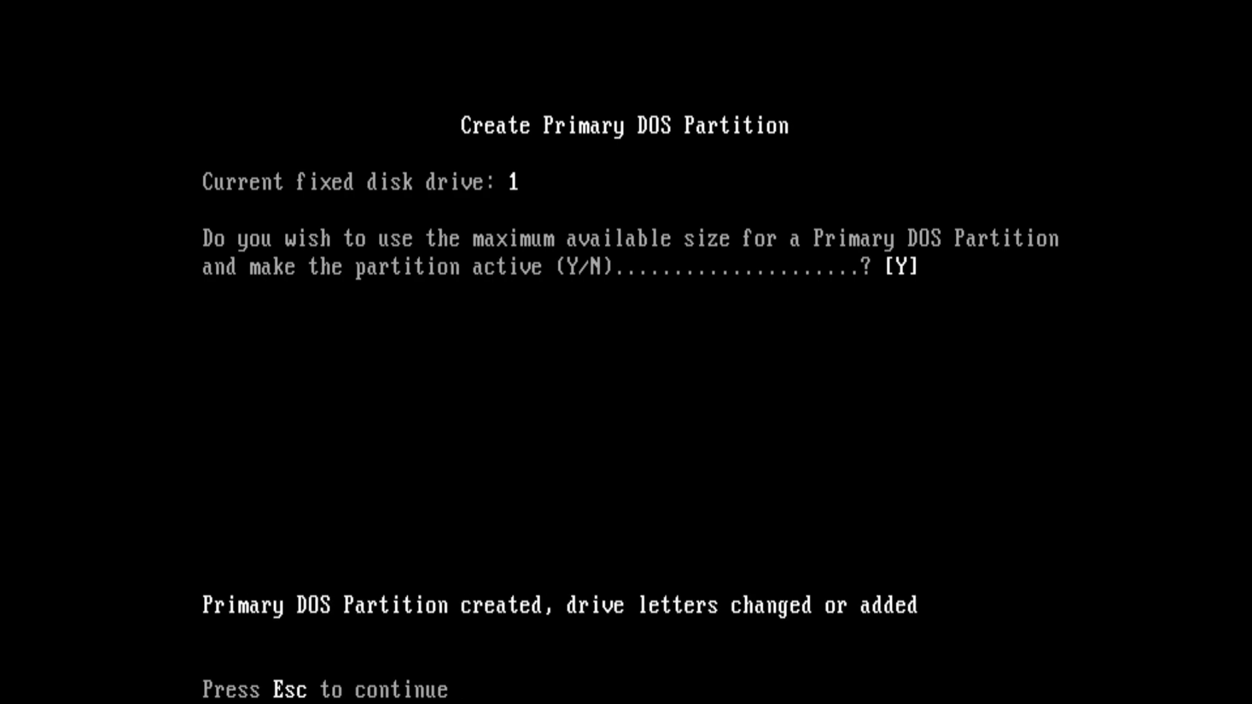
pyautogui.press('Escape')
pyautogui.press('Escape')
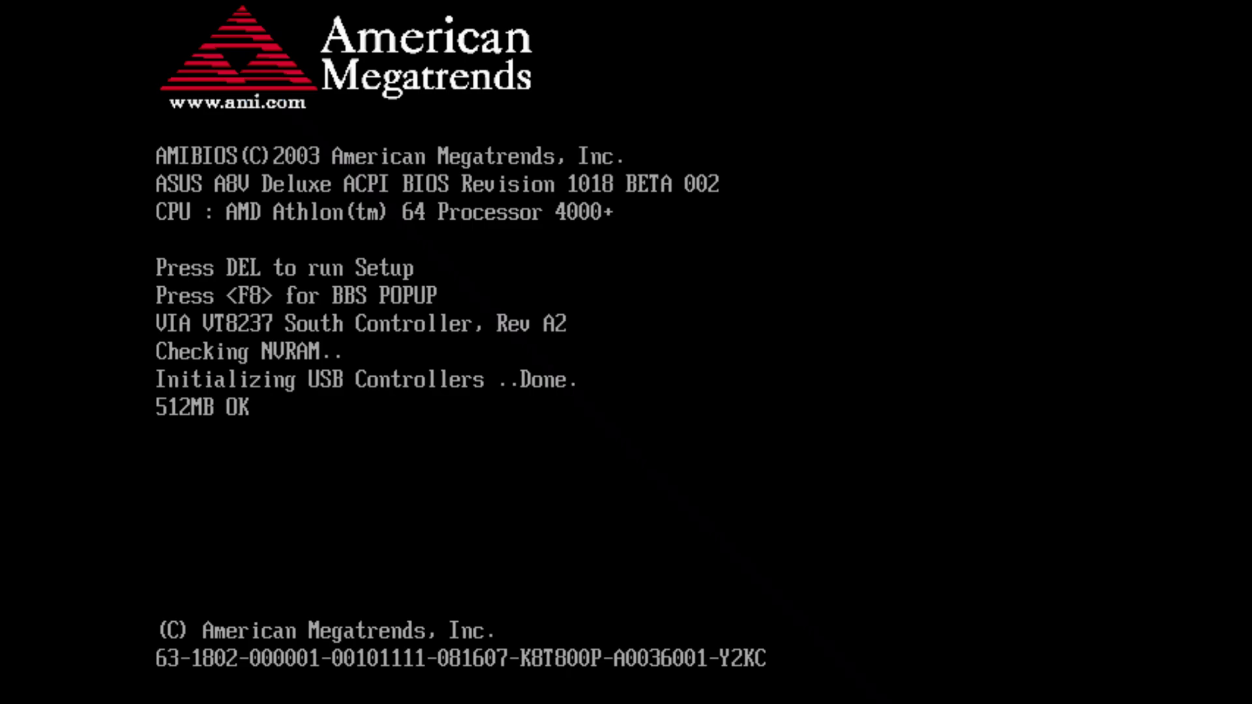
# - Boot the USB stick via F8 into Tiny Windows 98 SE, choosing startup without CD-ROM support
pyautogui.press('F8')
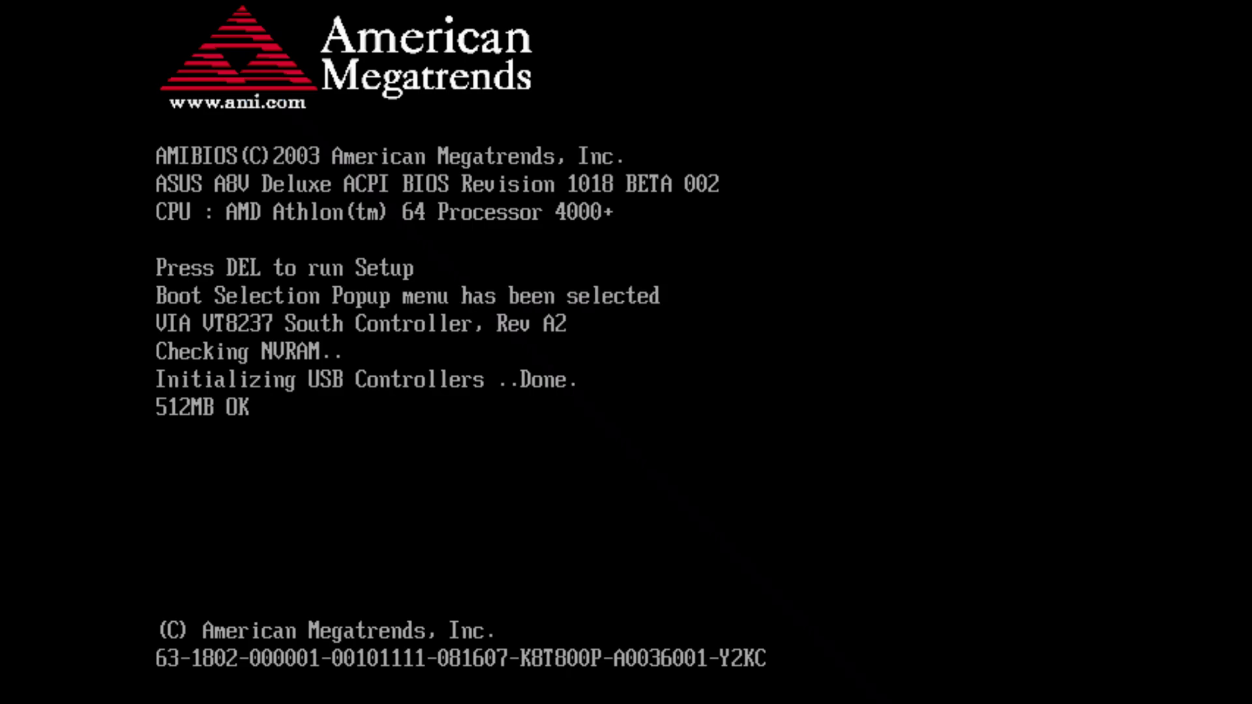
pyautogui.press('Return')
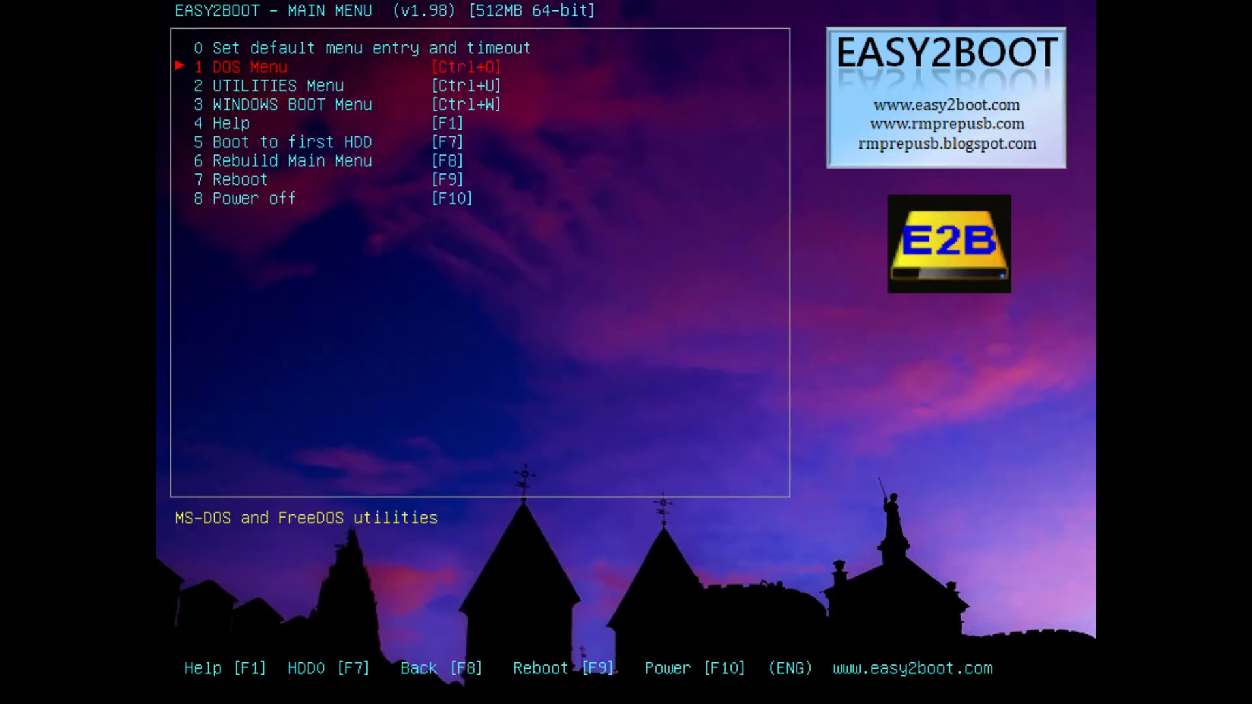
pyautogui.press('Down')
pyautogui.press('Down')
pyautogui.press('Return')
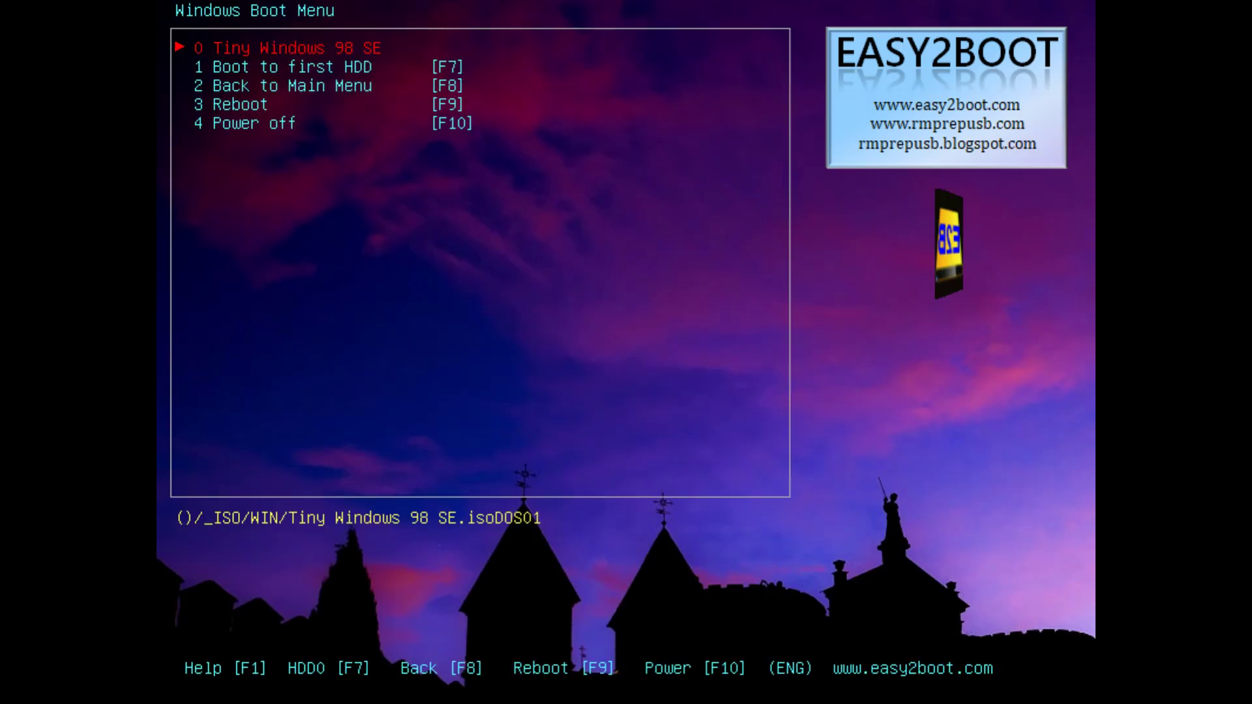
pyautogui.press('Return')
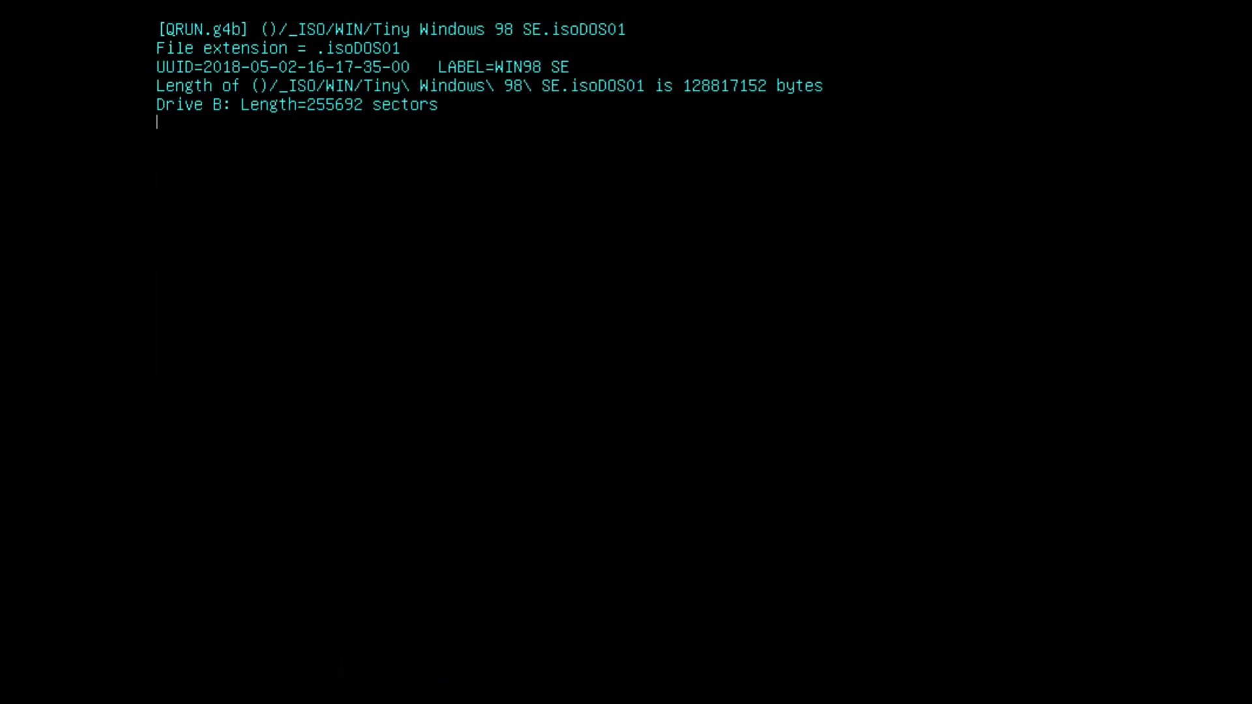
pyautogui.press('Down')
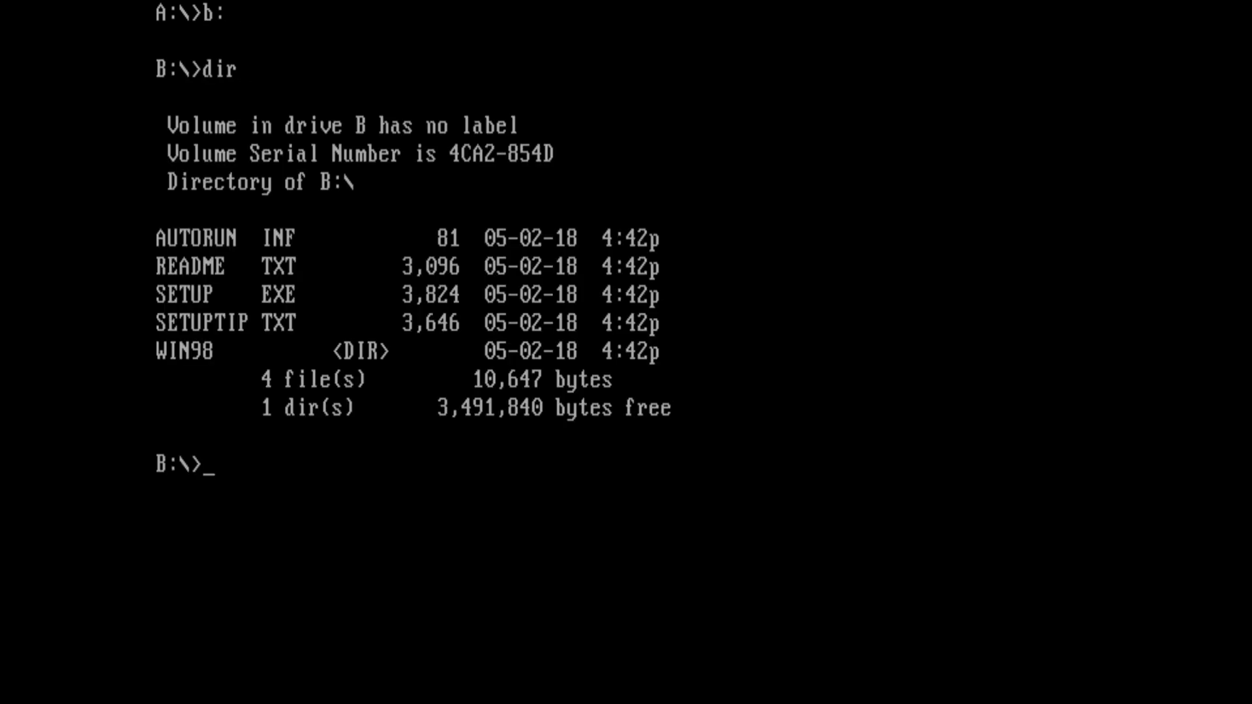
# - From B:\WIN98, run format c: and answer y to the erase warning
pyautogui.write('cd win98')
pyautogui.press('Return')
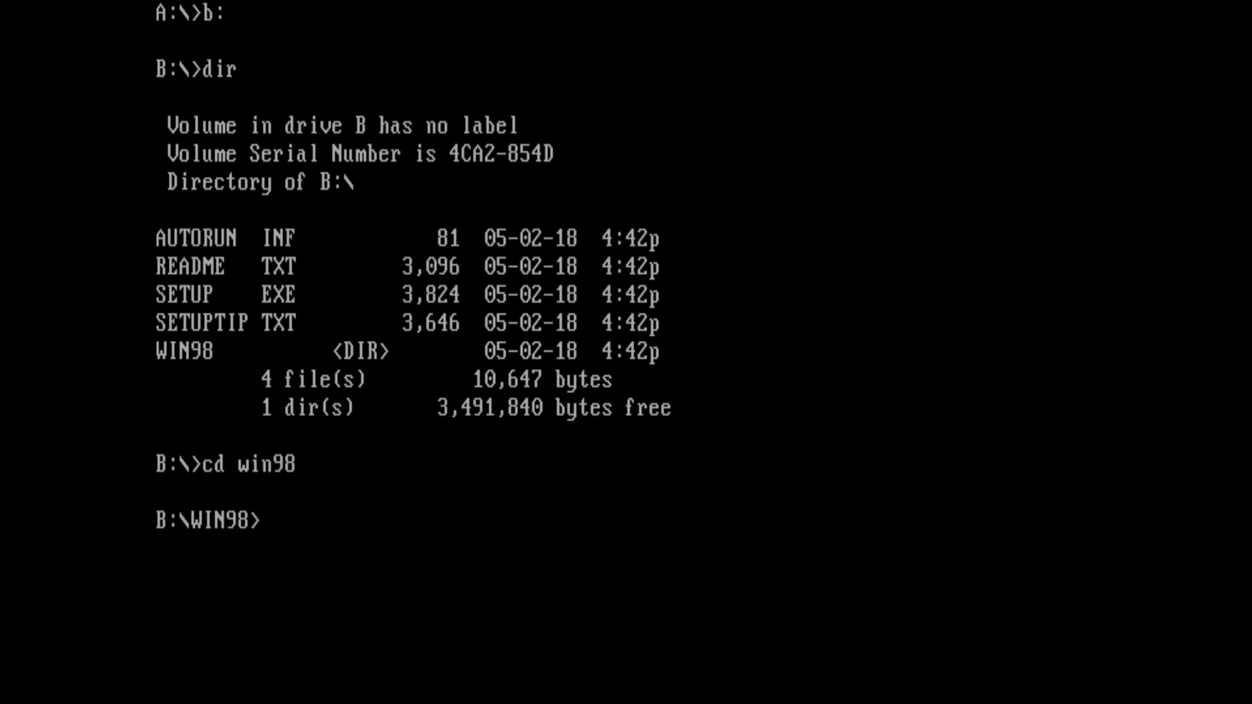
pyautogui.write('format ')
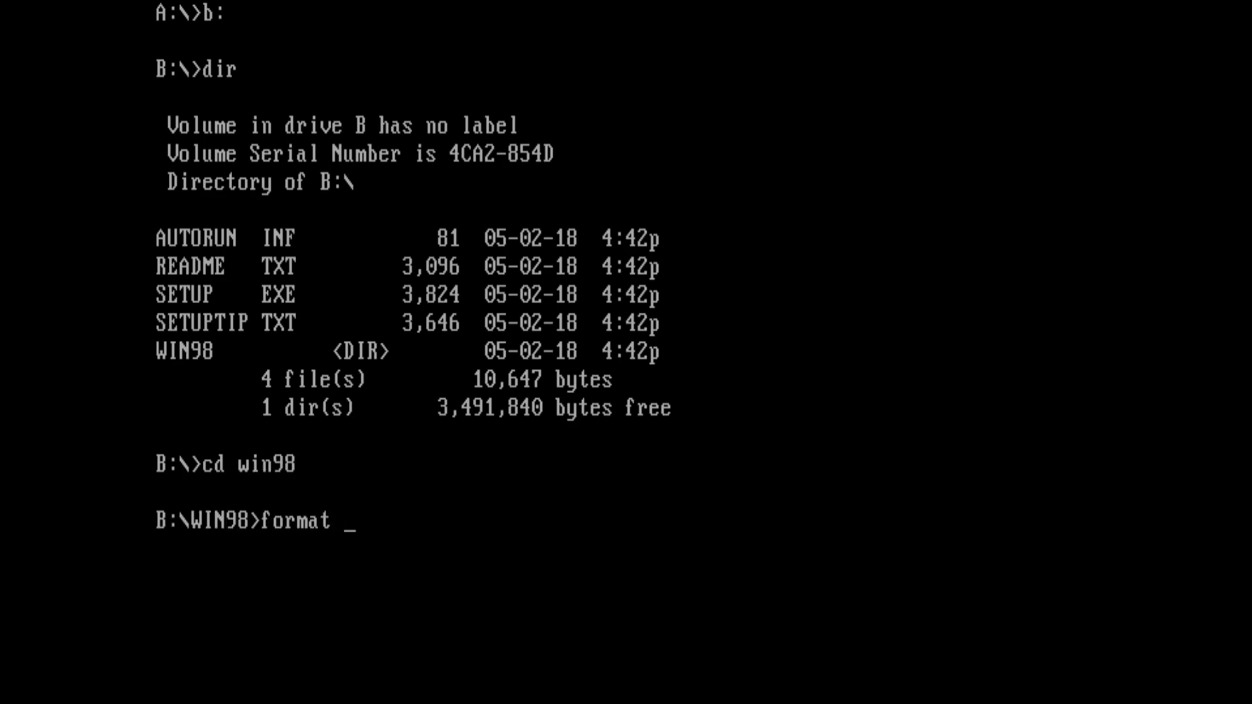
pyautogui.write('c:')
pyautogui.press('Return')
pyautogui.write('y')
pyautogui.press('Return')
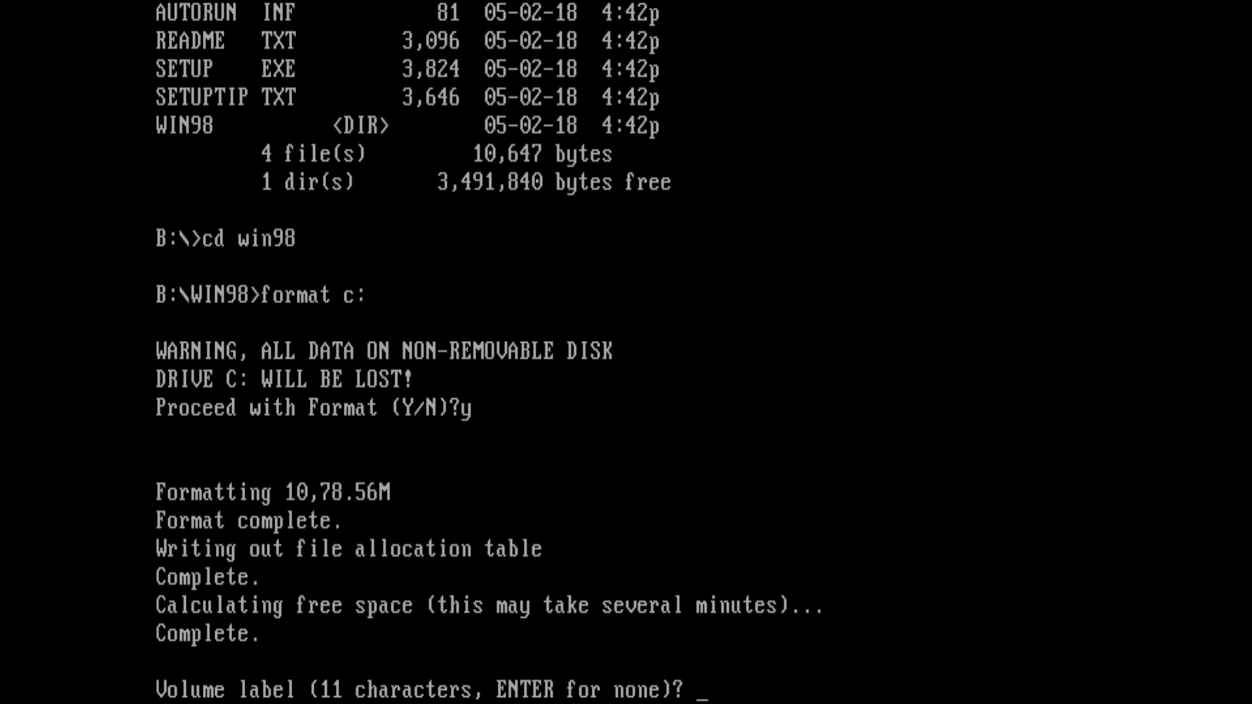
# - Label drive C: RETRO_PC, then switch to C: and list it to confirm it's empty
pyautogui.write('RETRO_PC')
pyautogui.press('Return')
pyautogui.write('c:')
pyautogui.press('Return')
pyautogui.write('dir')
pyautogui.press('Return')
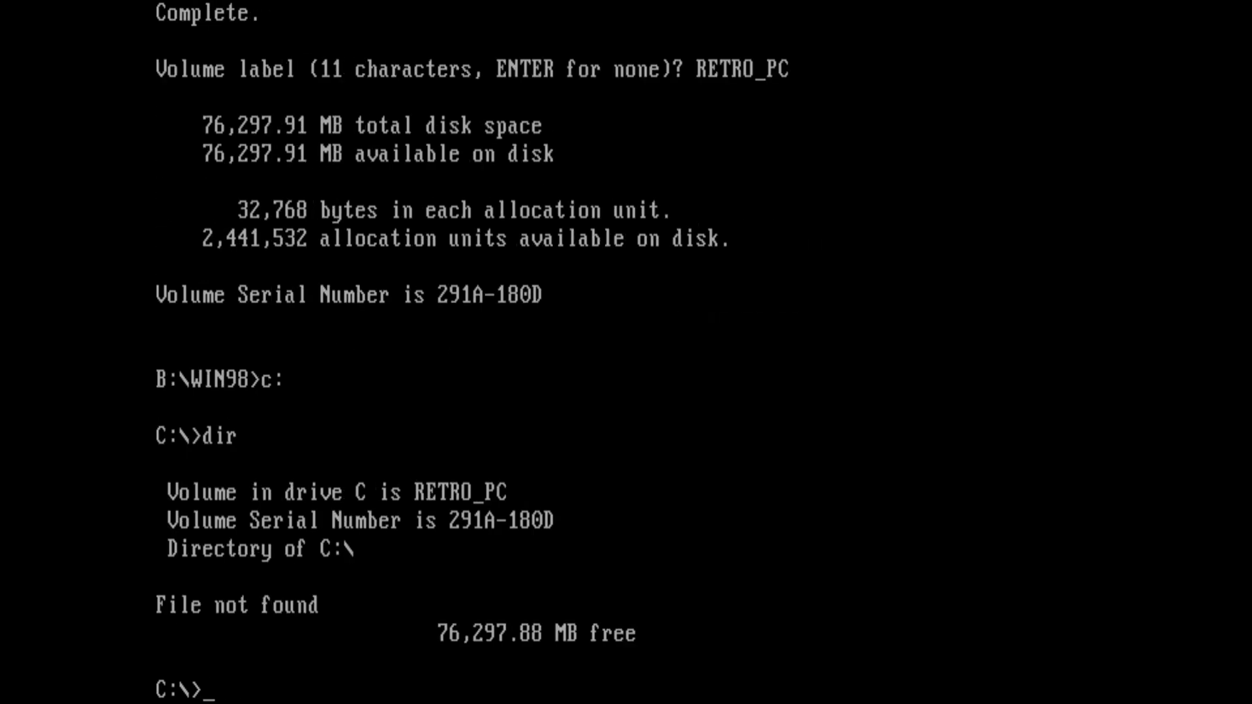
# - Create a WINSETUP folder on C: with md WINSETUP
pyautogui.write('md WINSETUP')
pyautogui.press('Return')
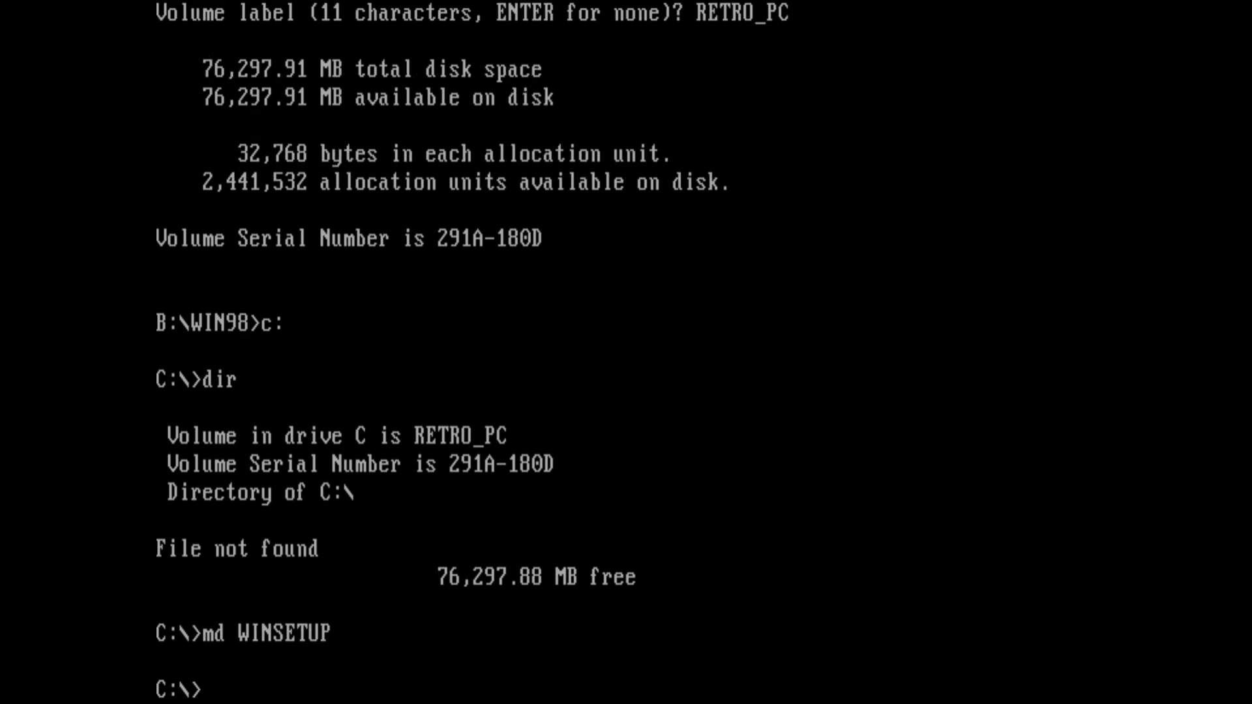
pyautogui.write('cd WINSE')
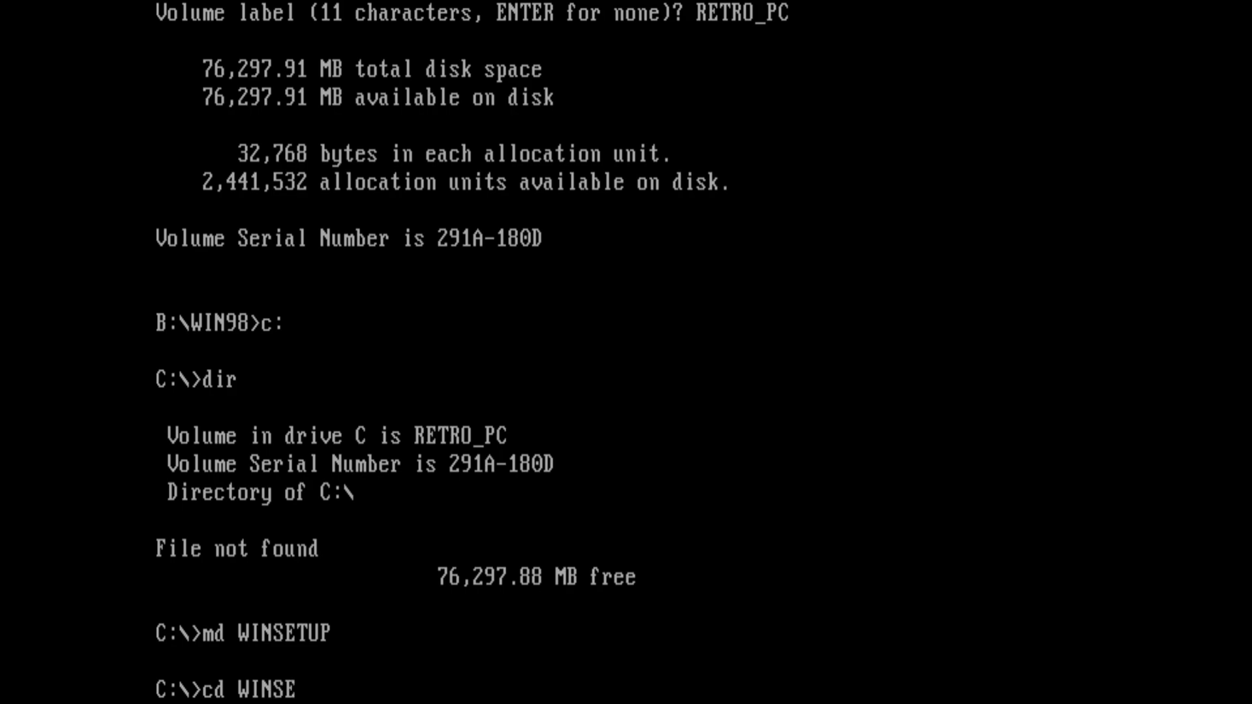
pyautogui.write('TUP')
# - Enter C:\WINSETUP and copy all setup files from drive B into it with copy *.* c:
pyautogui.press('Return')
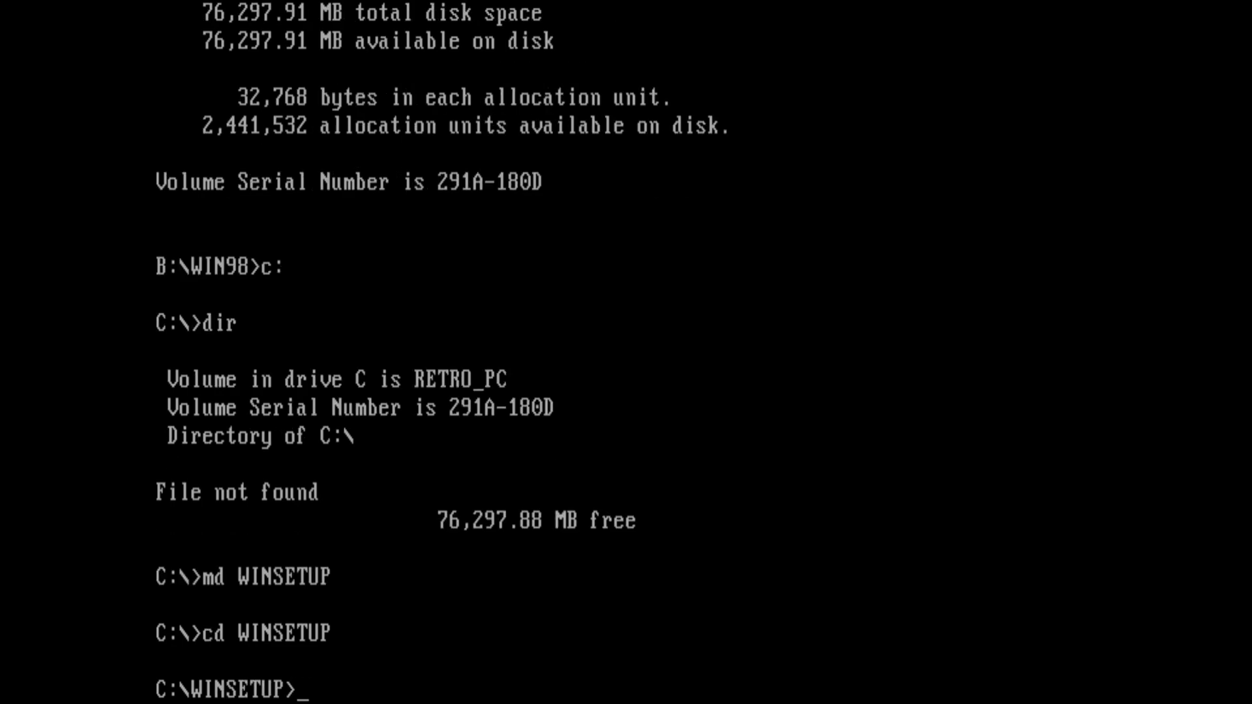
pyautogui.write('b:')
pyautogui.press('Return')
pyautogui.write('copy')
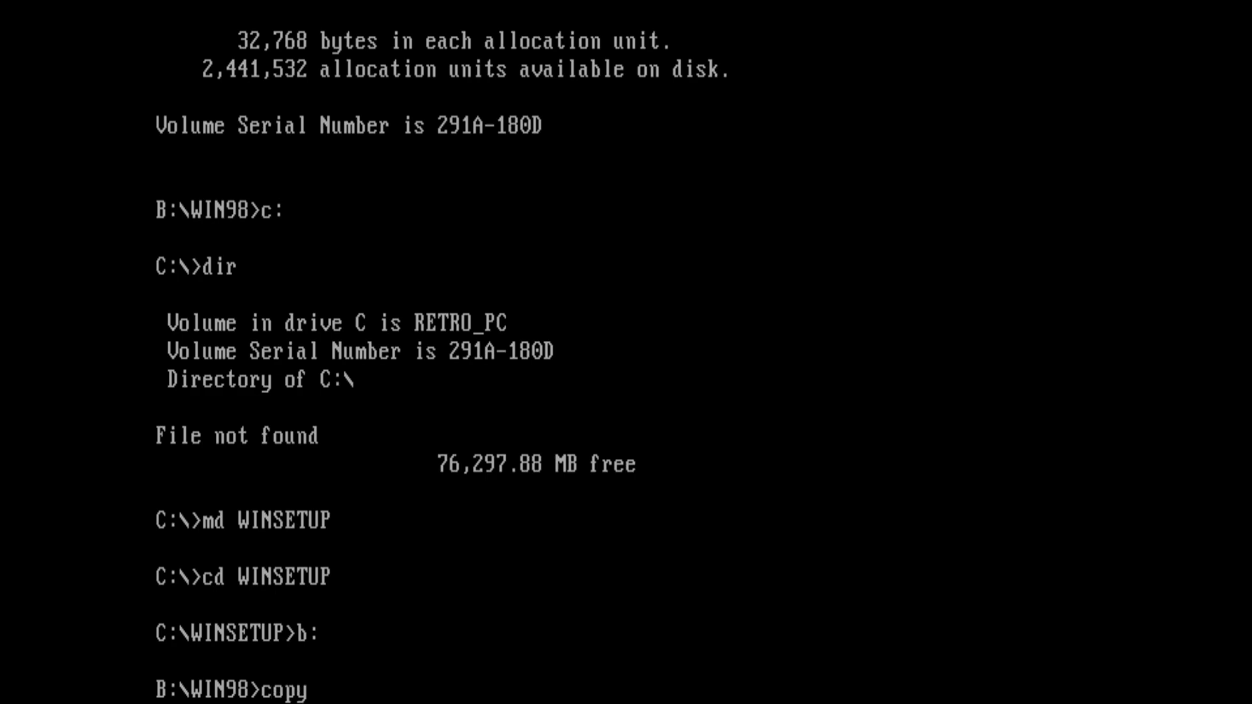
pyautogui.write(' *.* c:')
pyautogui.press('Return')
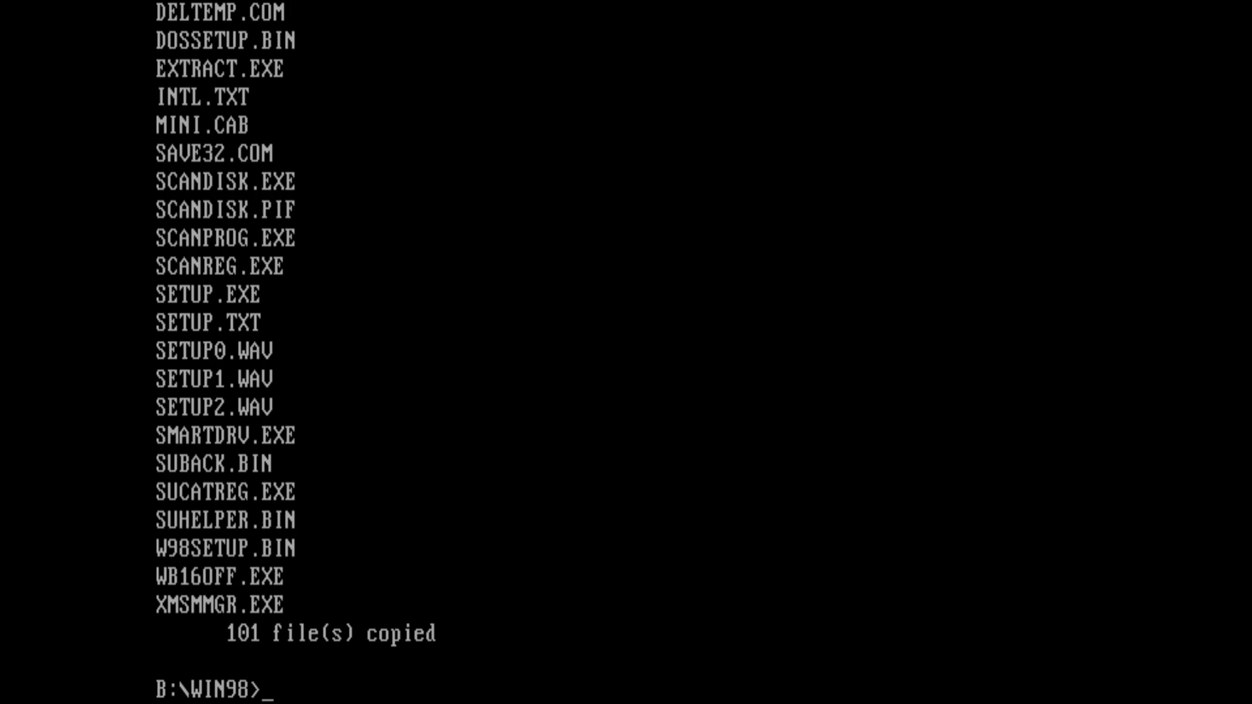
pyautogui.write('c:')
# - Switch back to C:\WINSETUP and run setup
pyautogui.press('Return')
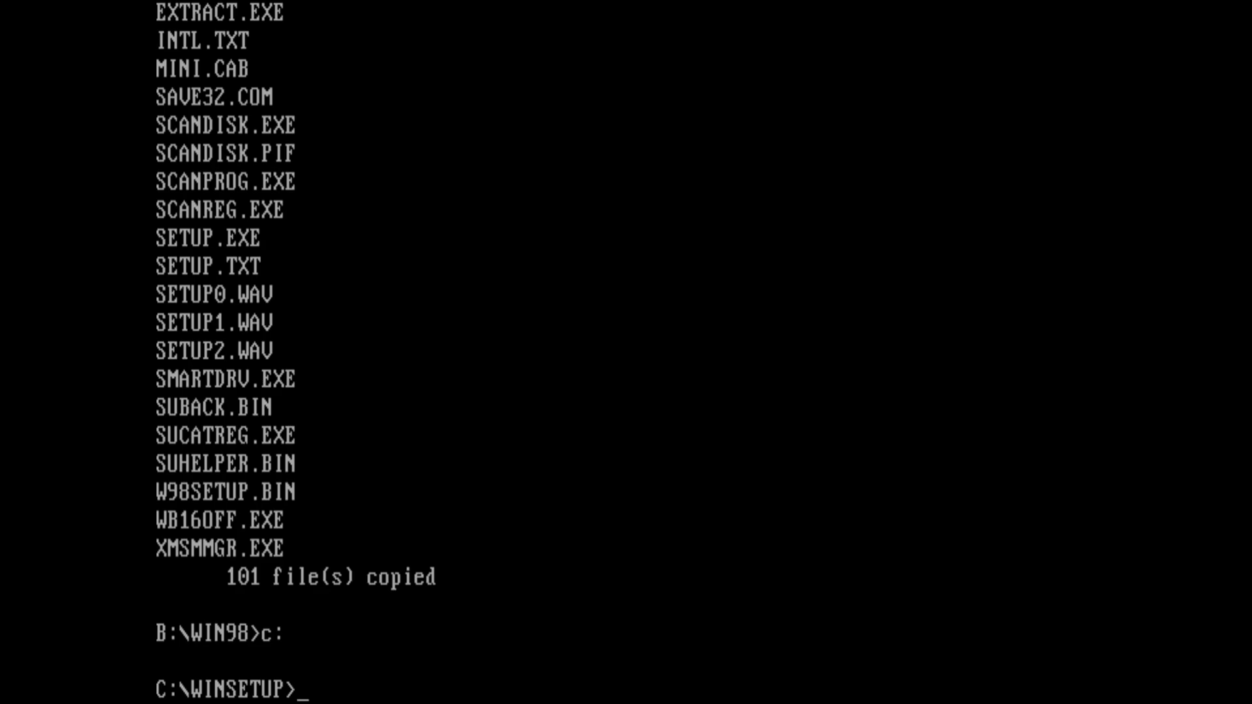
pyautogui.write('setup')
pyautogui.press('Return')
pyautogui.press('Return')
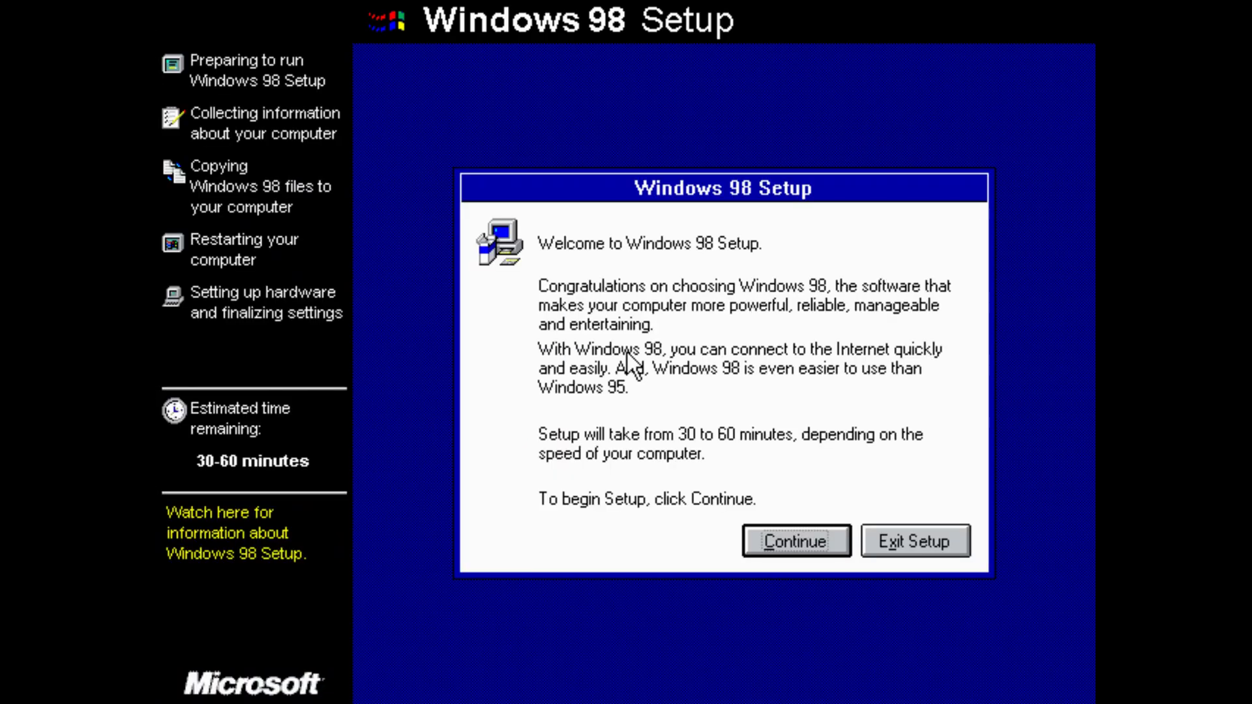
# - Continue past the Setup welcome dialog and the NT partition Setup Detection Notice
pyautogui.click(773, 553)
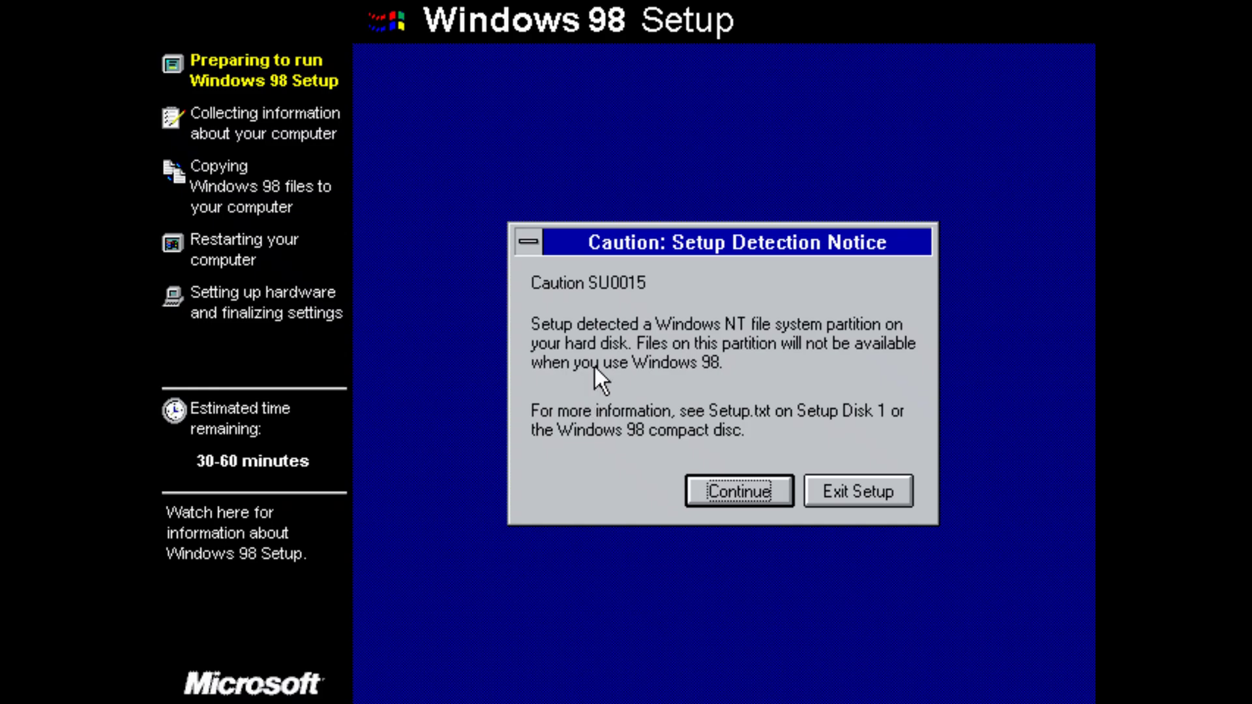
pyautogui.click(721, 482)
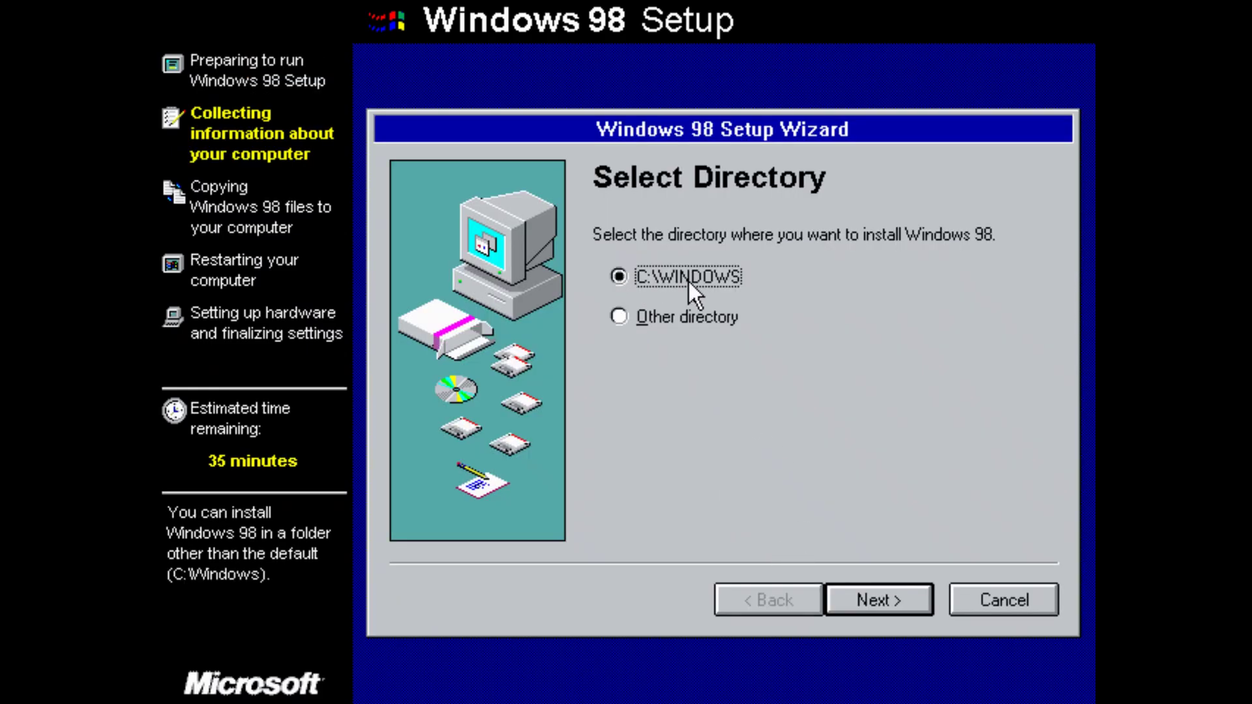
# - Install to C:\WINDOWS using the Custom setup type
pyautogui.click(862, 596)
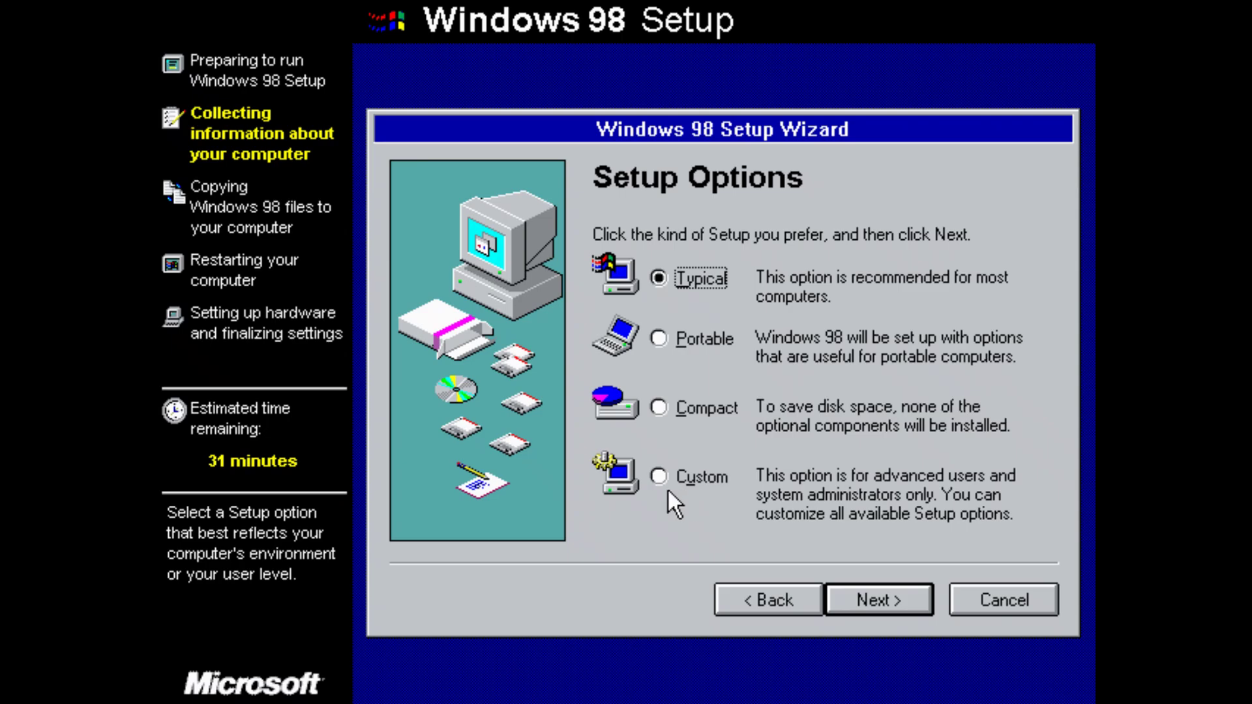
pyautogui.click(696, 479)
pyautogui.click(867, 595)
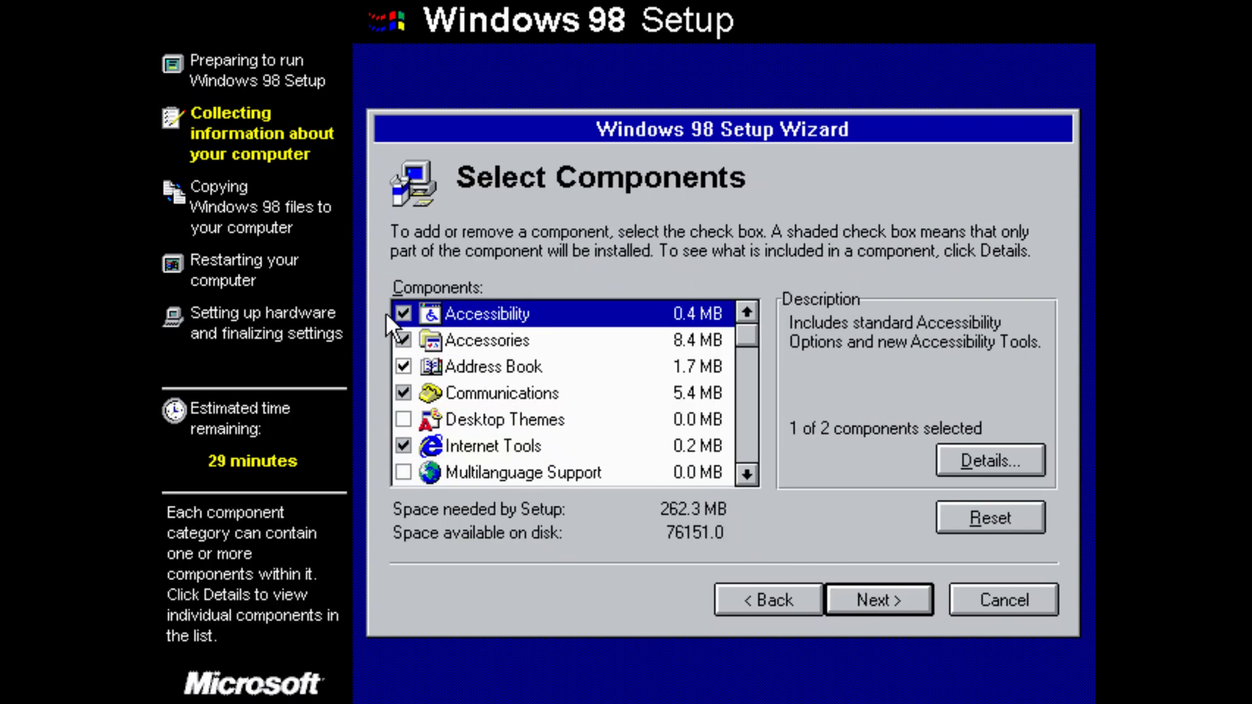
# - Exclude Accessibility, Address Book/Outlook Express, Communications and Internet Tools; fully include Accessories
pyautogui.click(409, 313)
pyautogui.click(411, 338)
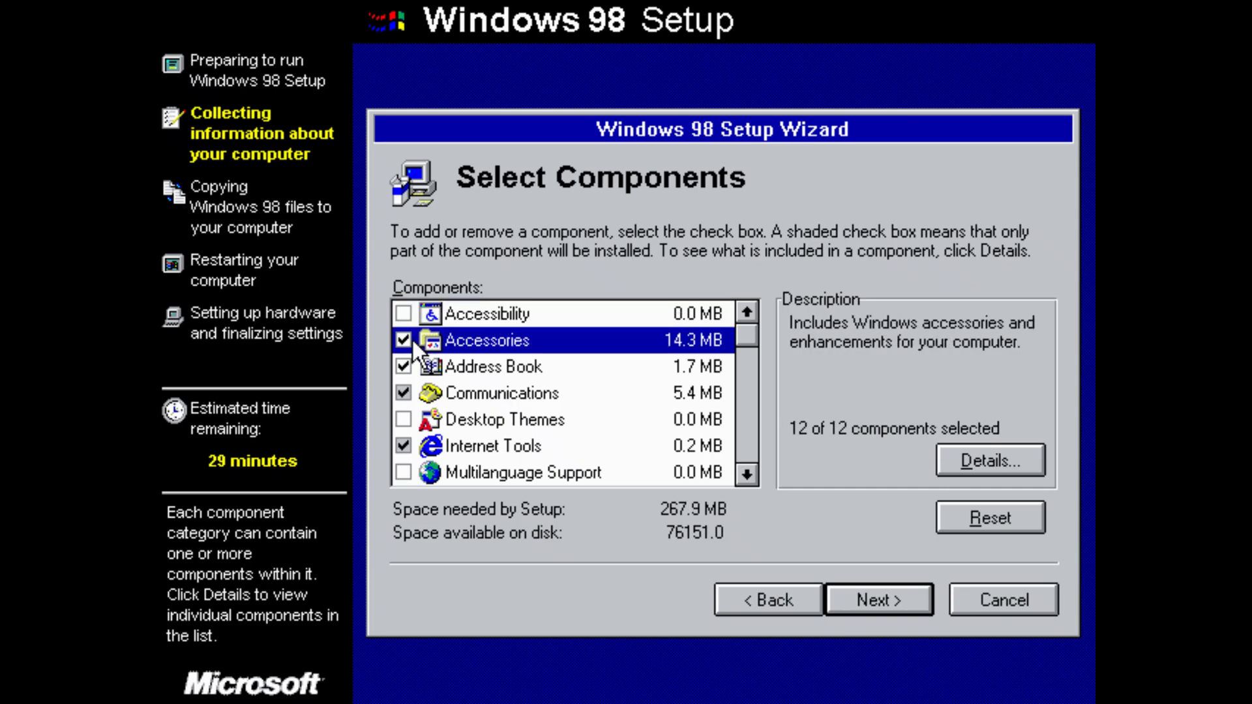
pyautogui.click(406, 362)
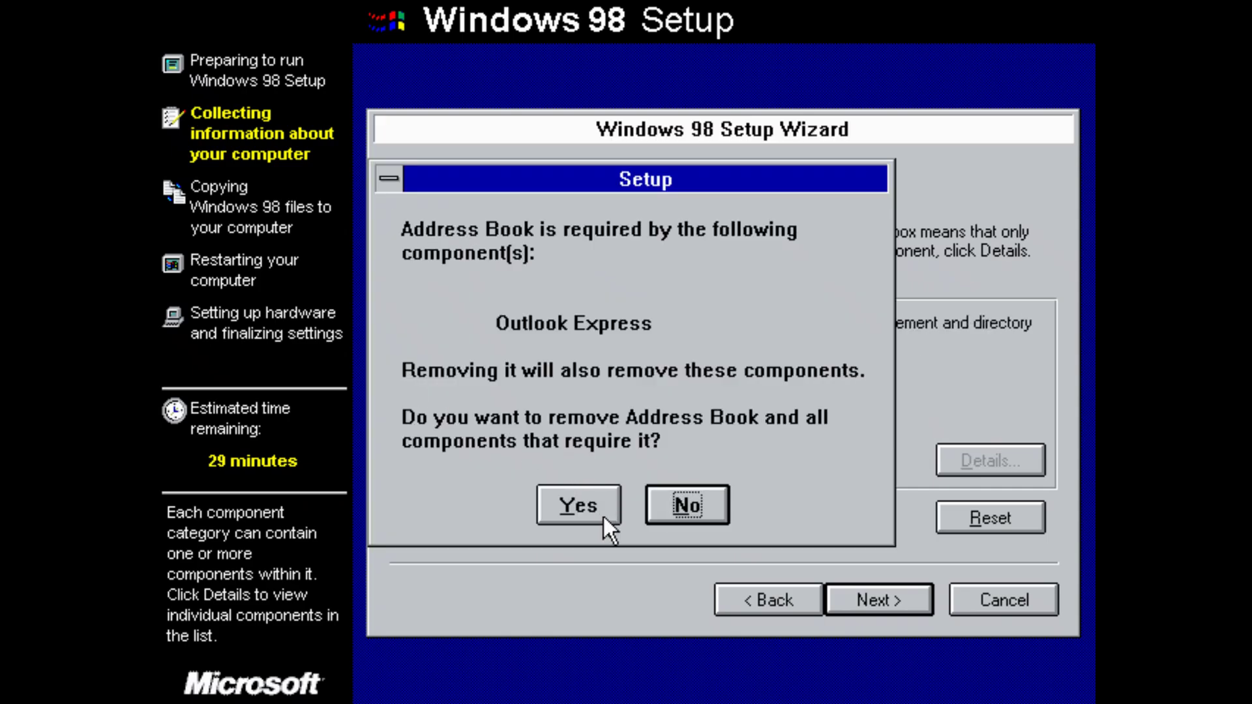
pyautogui.click(601, 516)
pyautogui.click(401, 392)
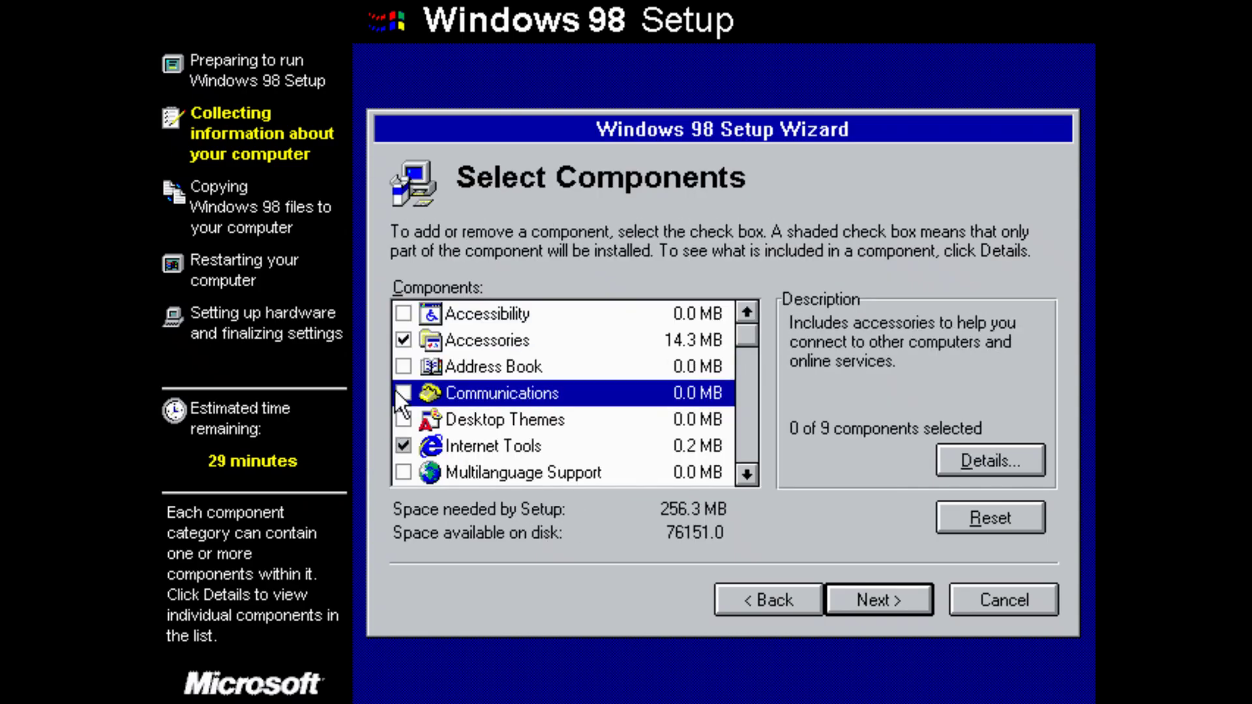
pyautogui.click(404, 447)
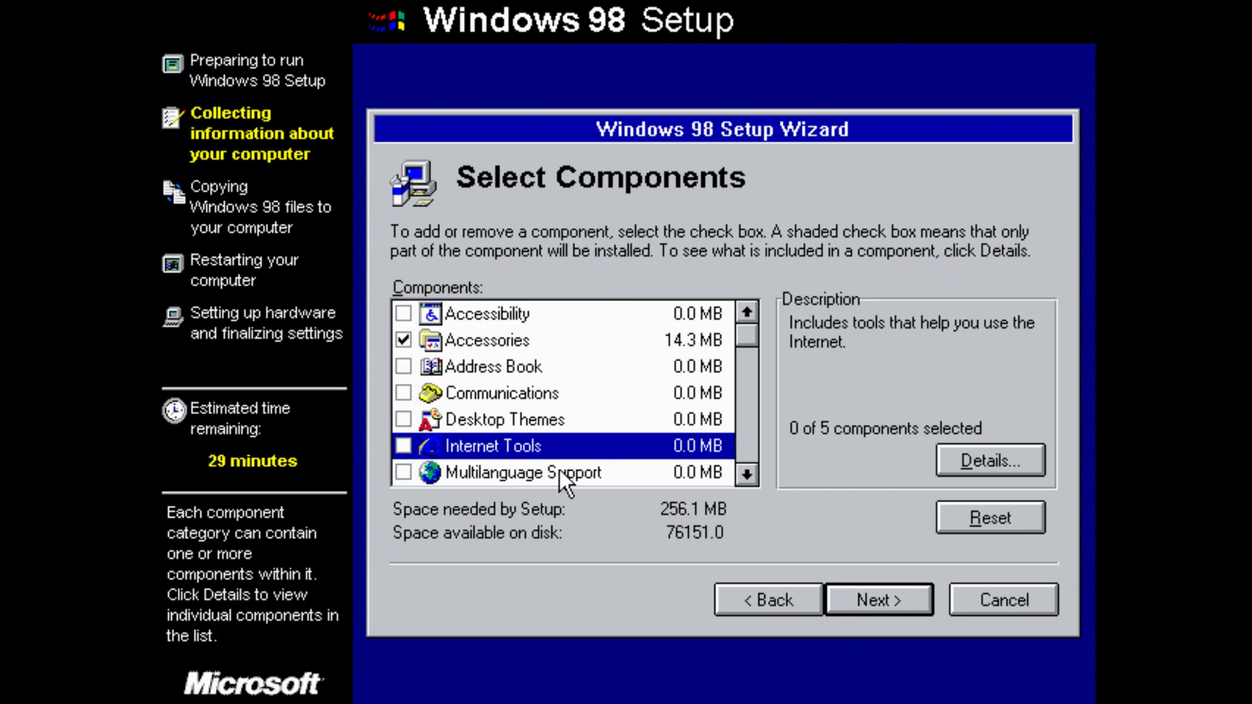
pyautogui.click(753, 479)
pyautogui.click(753, 478)
pyautogui.click(753, 479)
pyautogui.click(753, 478)
pyautogui.click(753, 479)
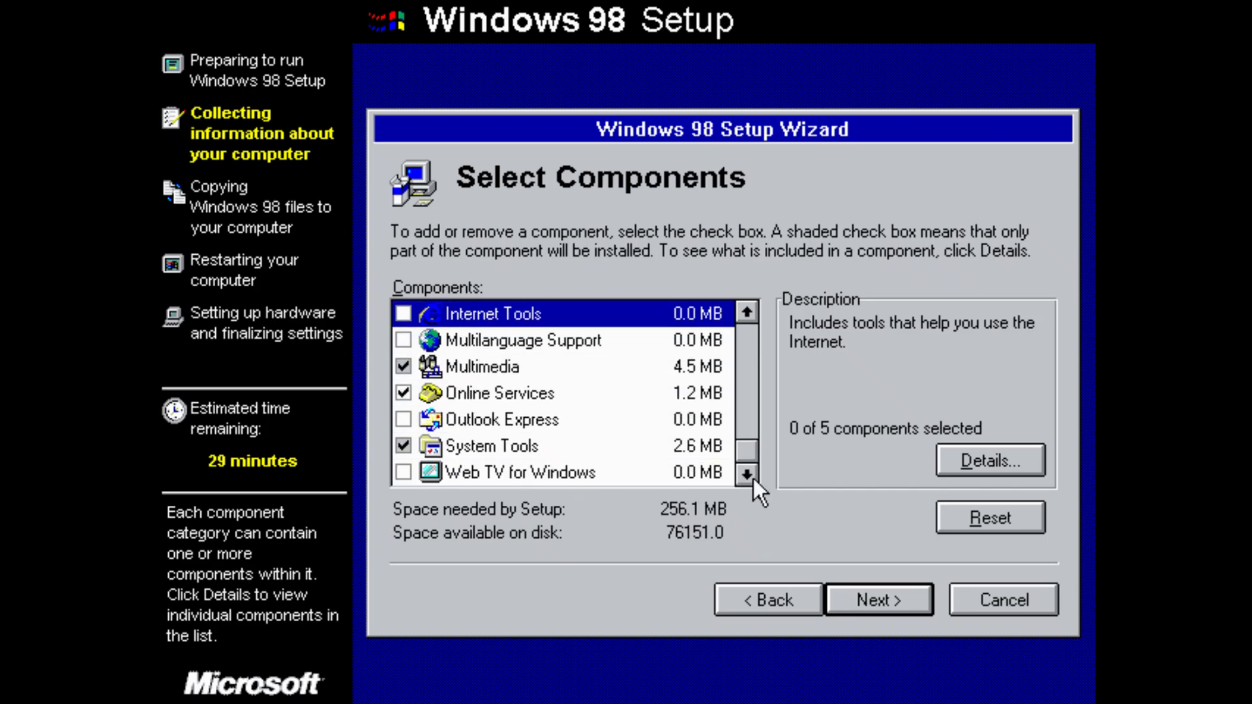
# - Include all Multimedia and System Tools components, and exclude Online Services
pyautogui.click(403, 369)
pyautogui.click(403, 369)
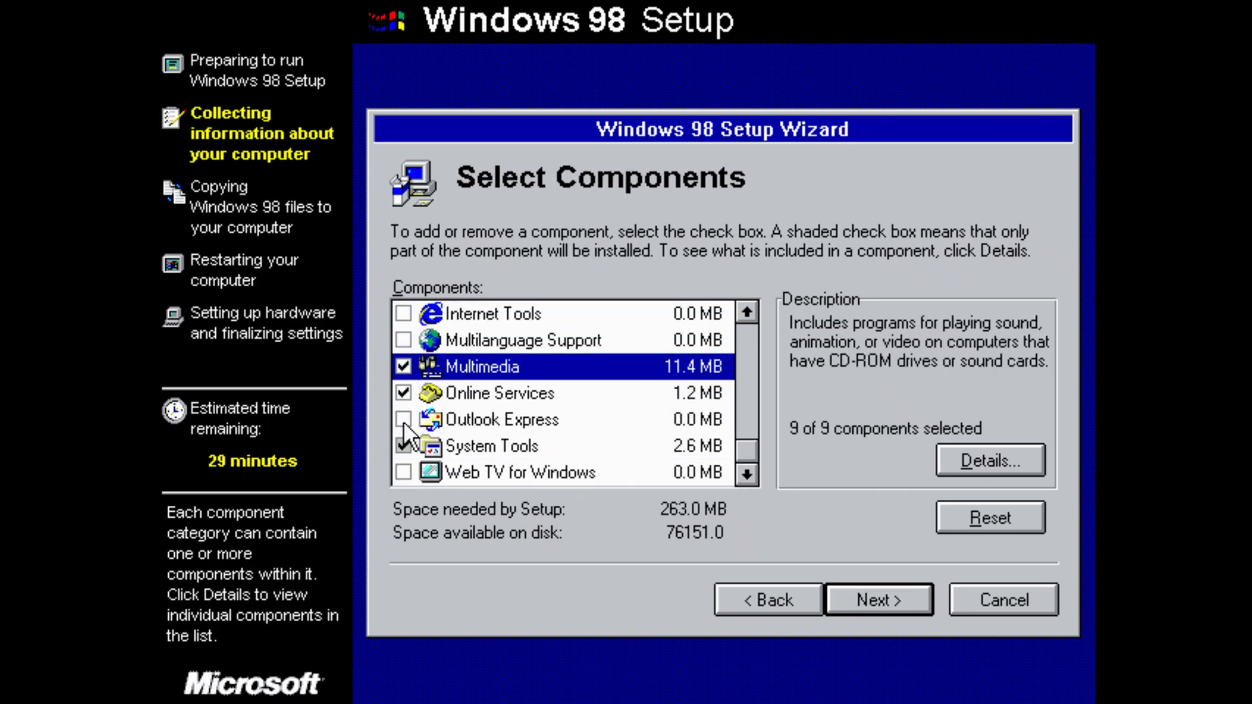
pyautogui.doubleClick(404, 445)
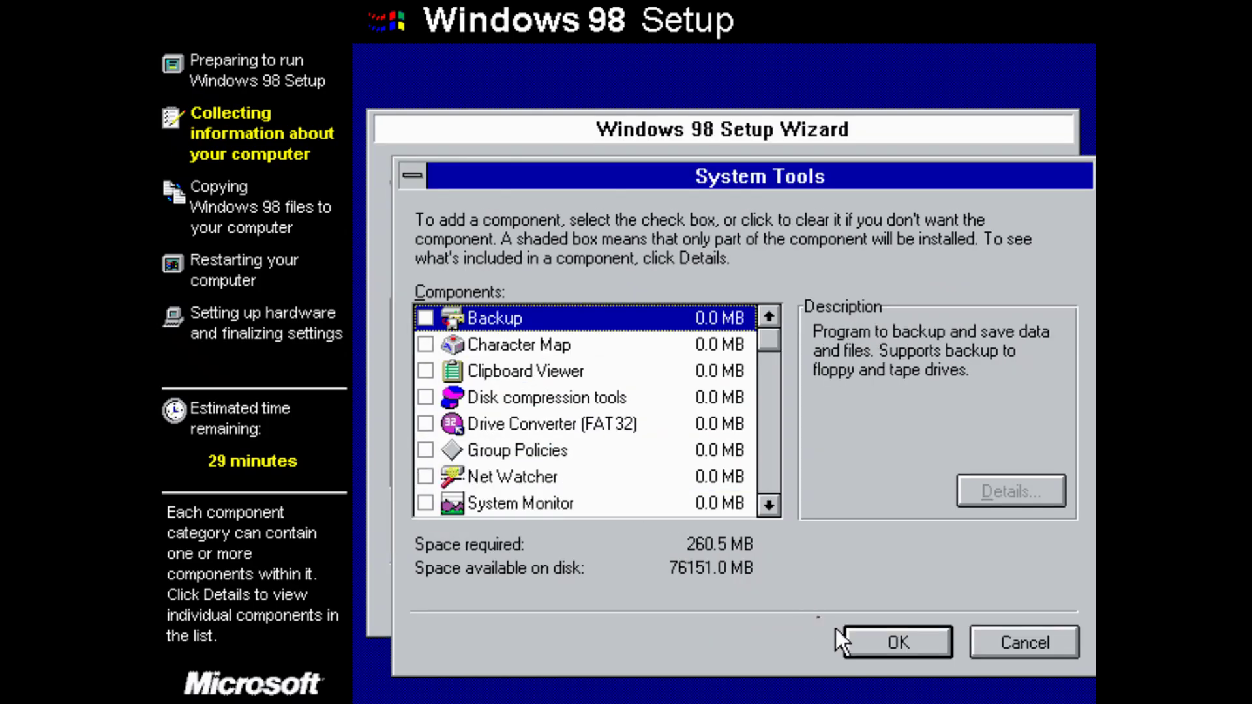
pyautogui.click(988, 640)
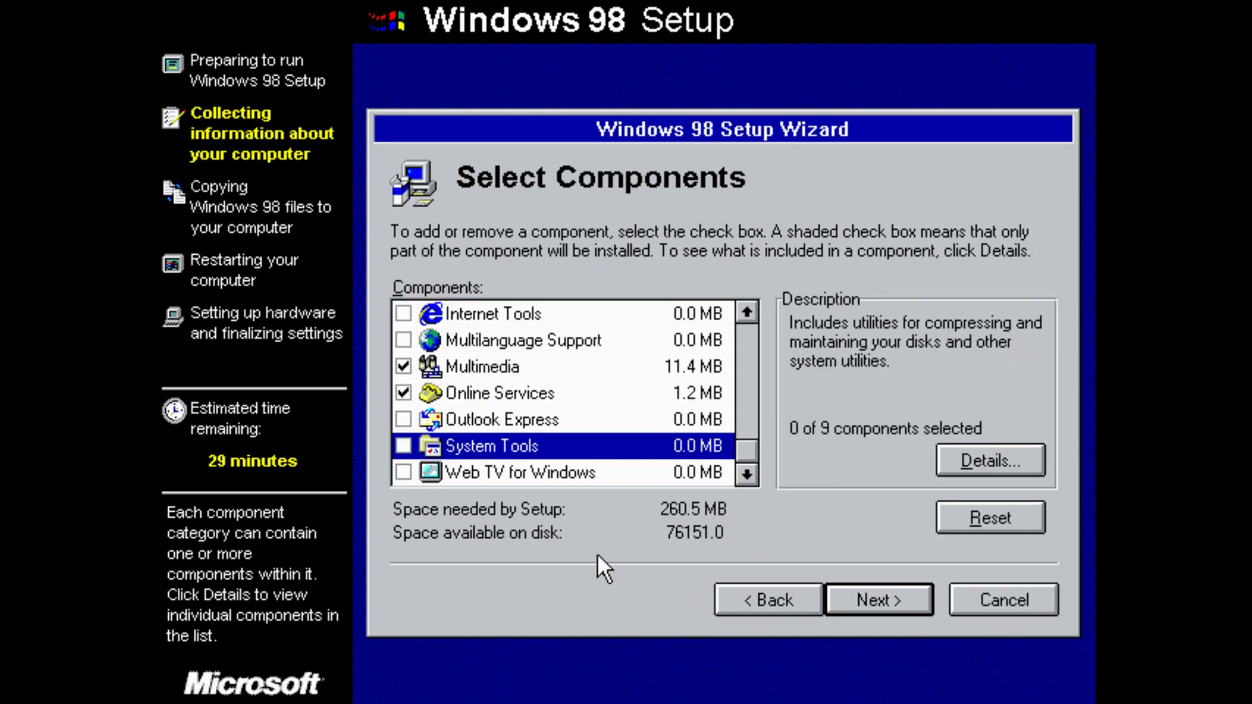
pyautogui.click(404, 446)
pyautogui.click(404, 393)
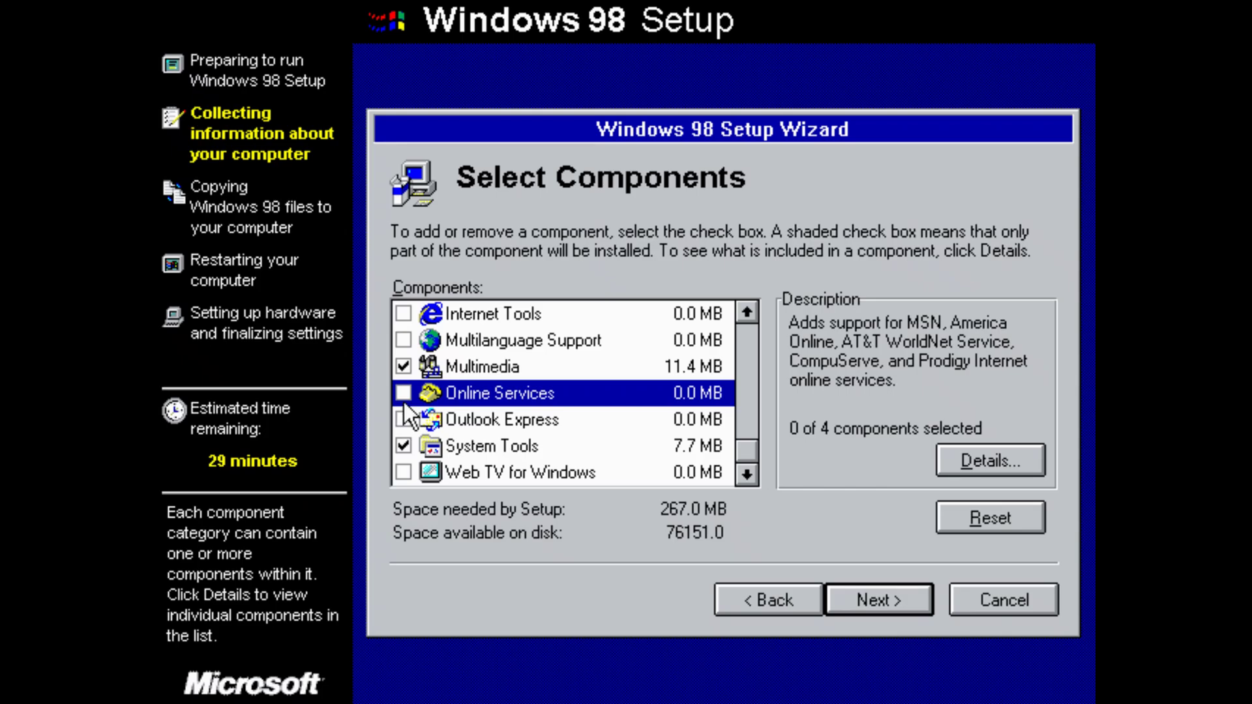
# - Name the computer RETRO_PC and enter the custom workgroup name
pyautogui.click(888, 604)
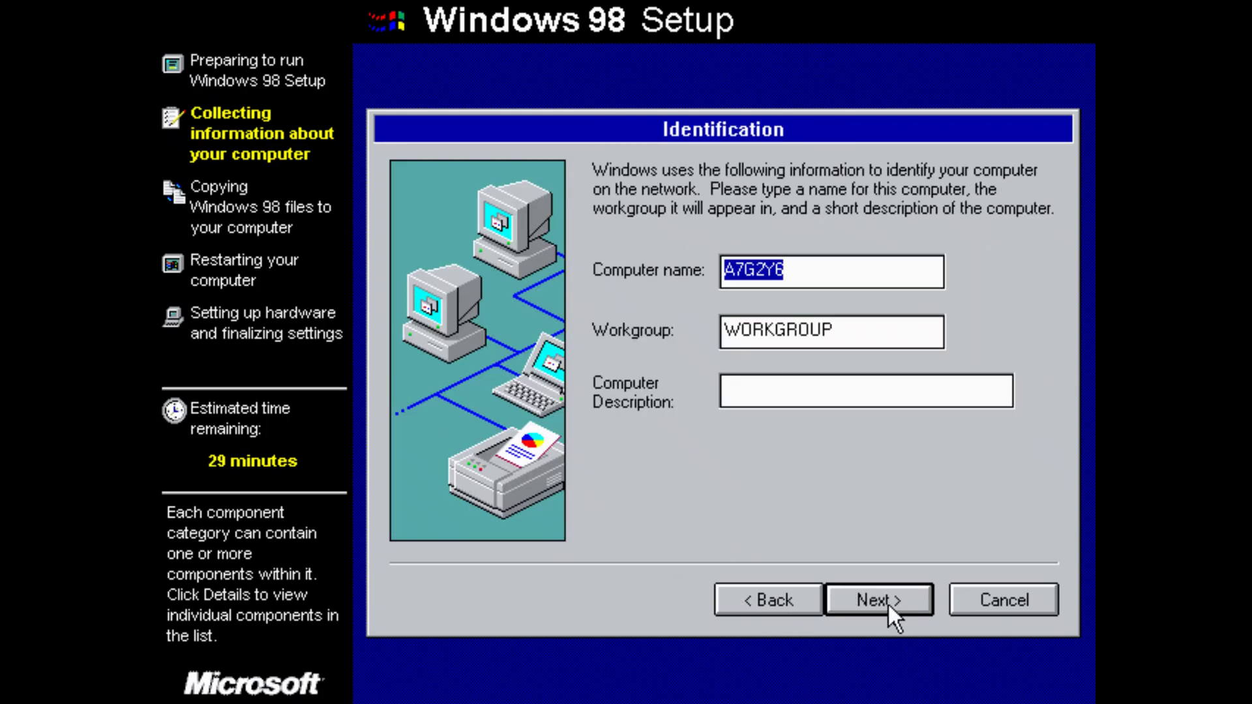
pyautogui.write('RETRO_PC')
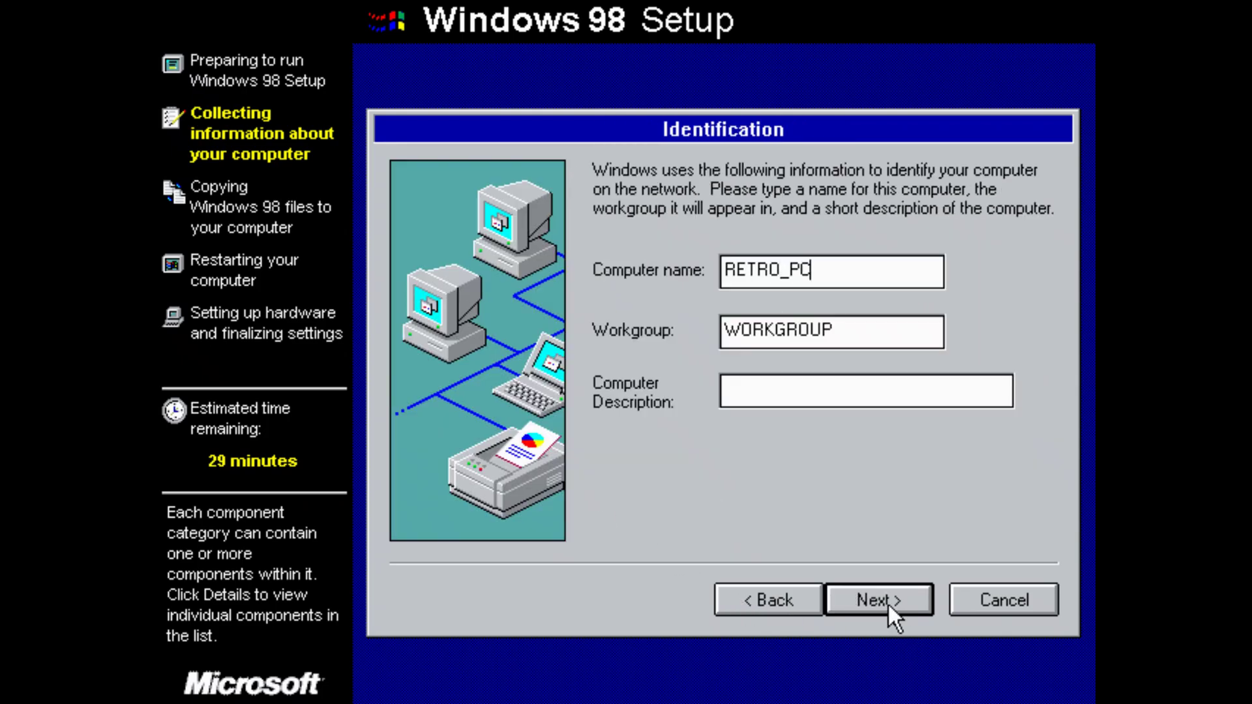
pyautogui.press('Tab')
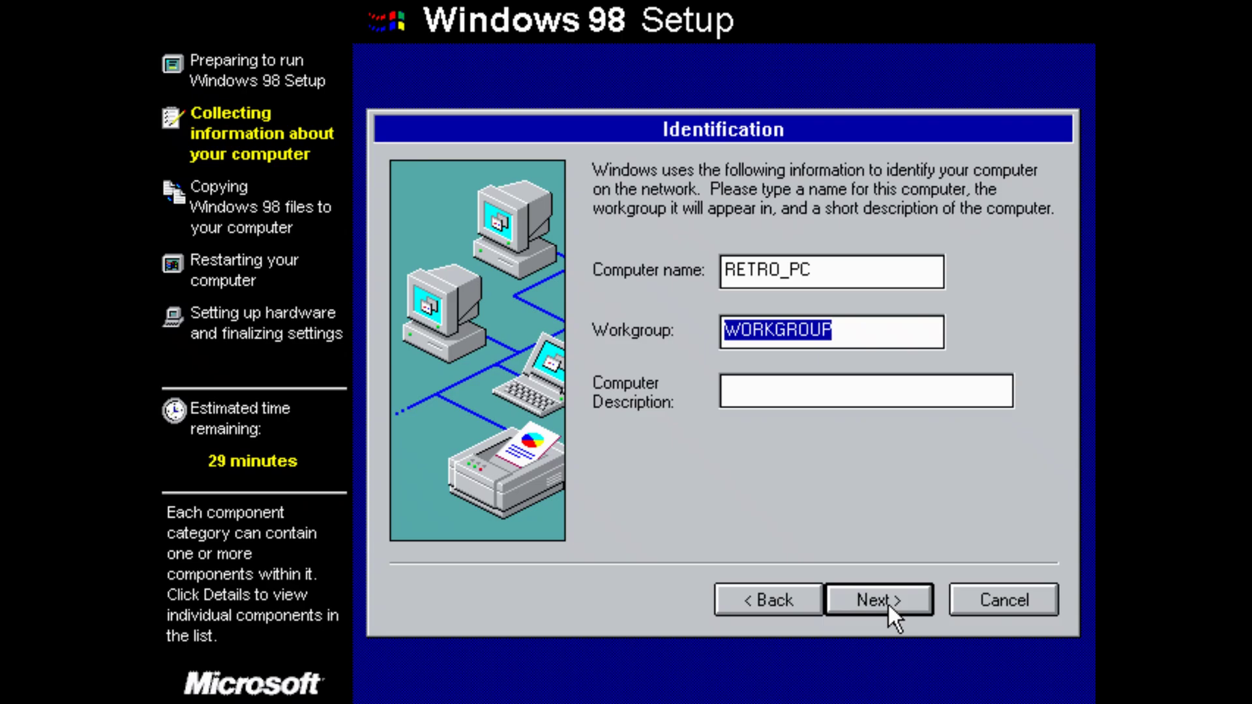
pyautogui.write('PHILSLAN')
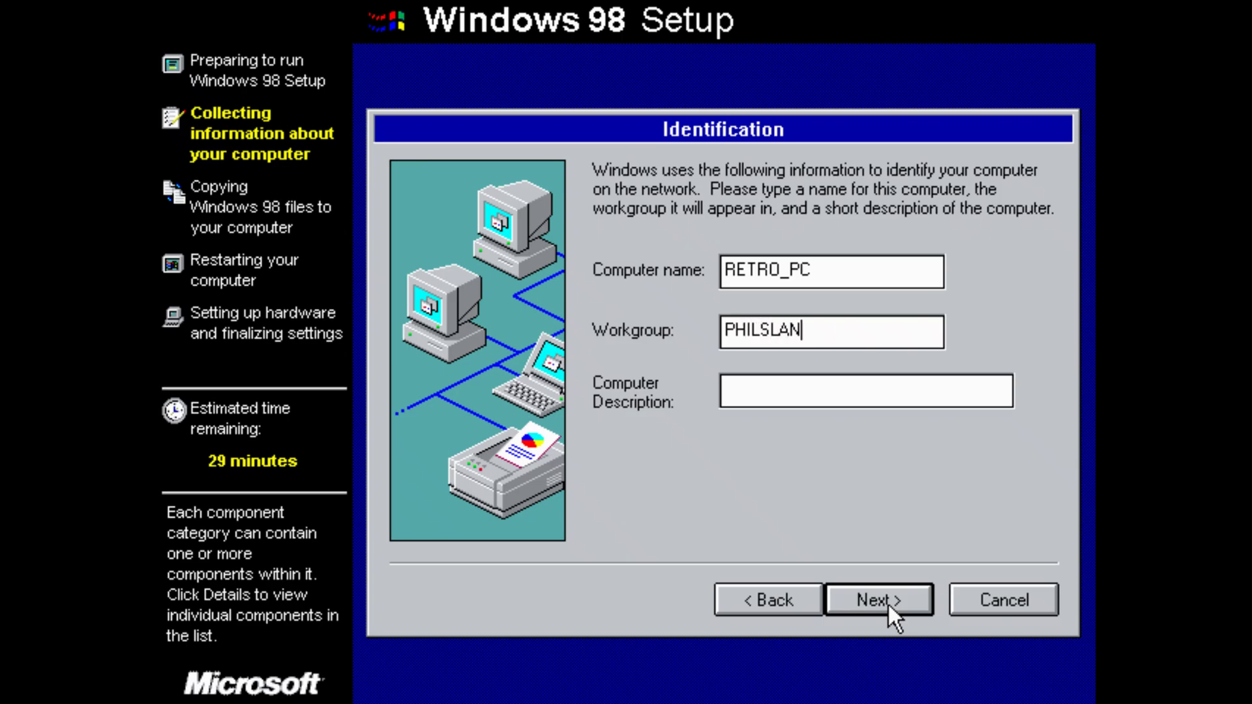
pyautogui.click(887, 602)
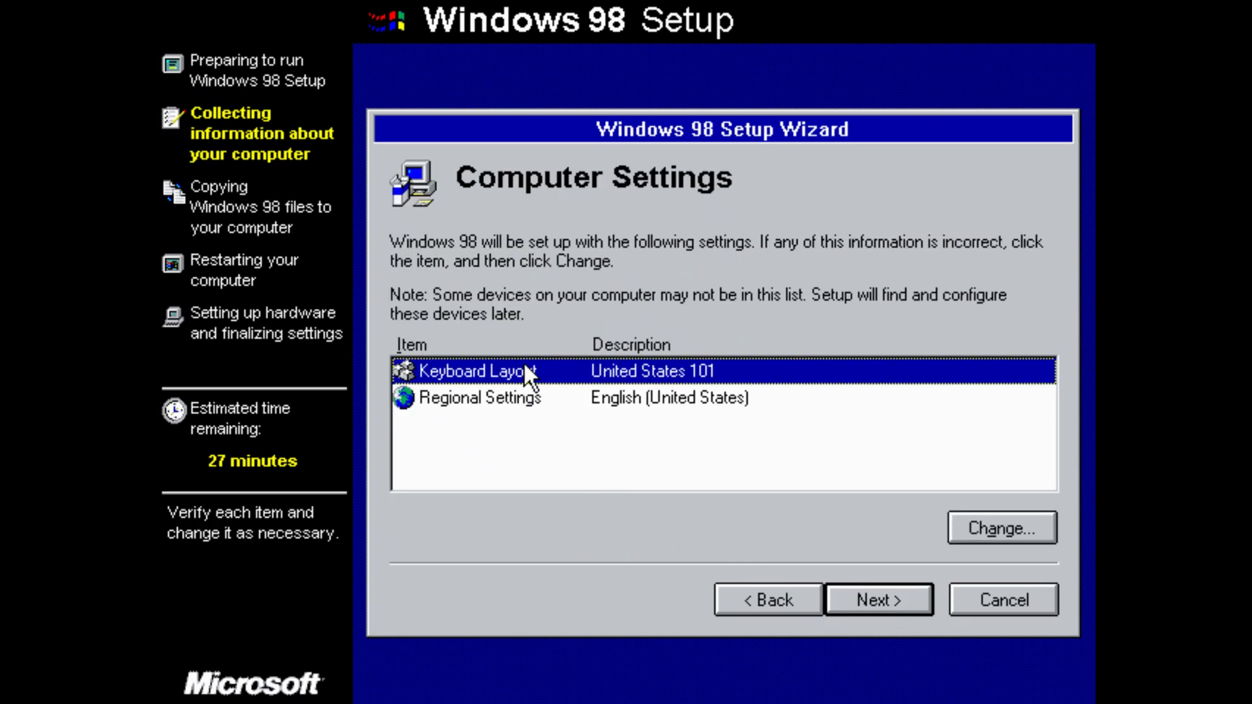
# - Set regional settings to English (Australian) and accept the location
pyautogui.doubleClick(510, 408)
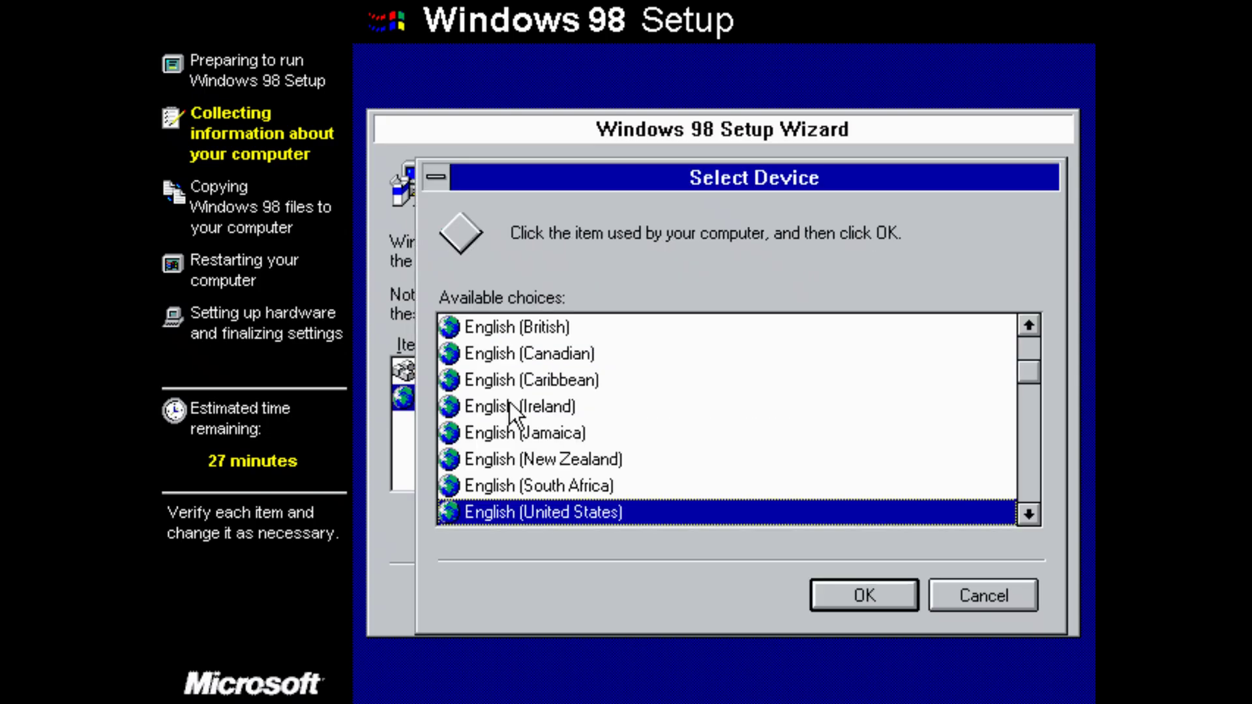
pyautogui.click(1029, 325)
pyautogui.click(577, 320)
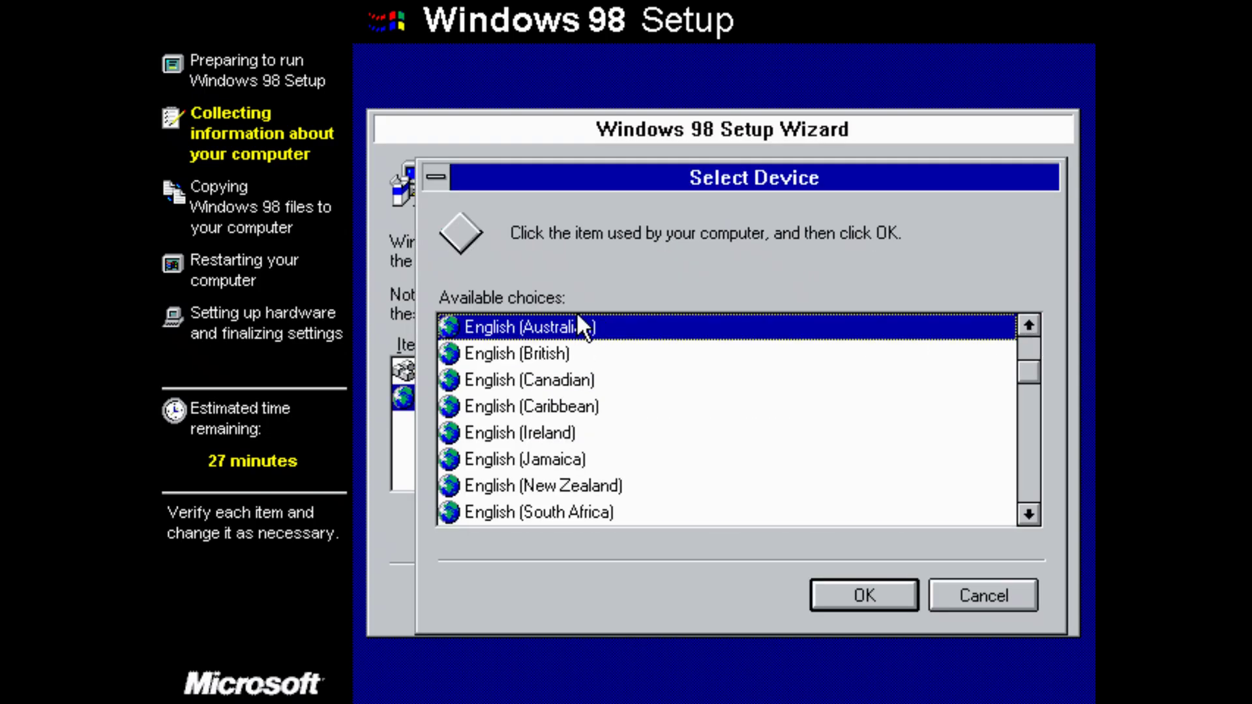
pyautogui.click(861, 607)
pyautogui.click(850, 596)
pyautogui.click(865, 599)
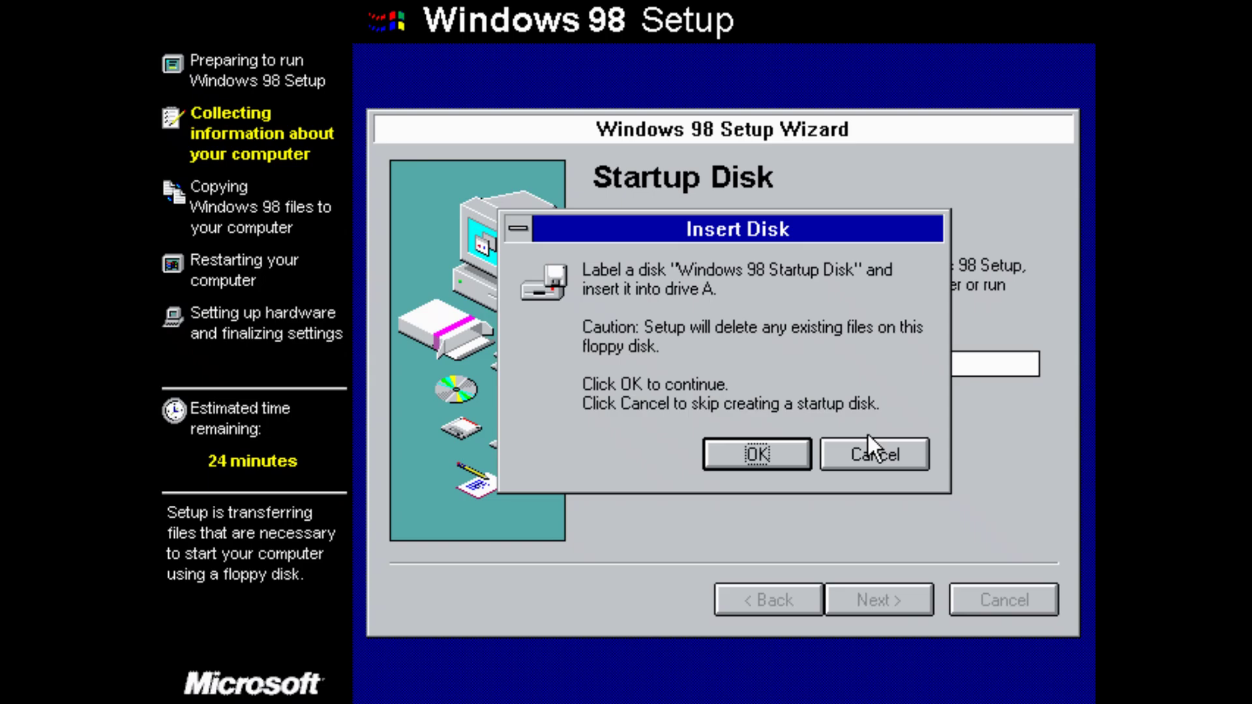
# - Cancel the startup disk, start copying files, and choose Restart Now once copying finishes
pyautogui.click(867, 439)
pyautogui.click(664, 415)
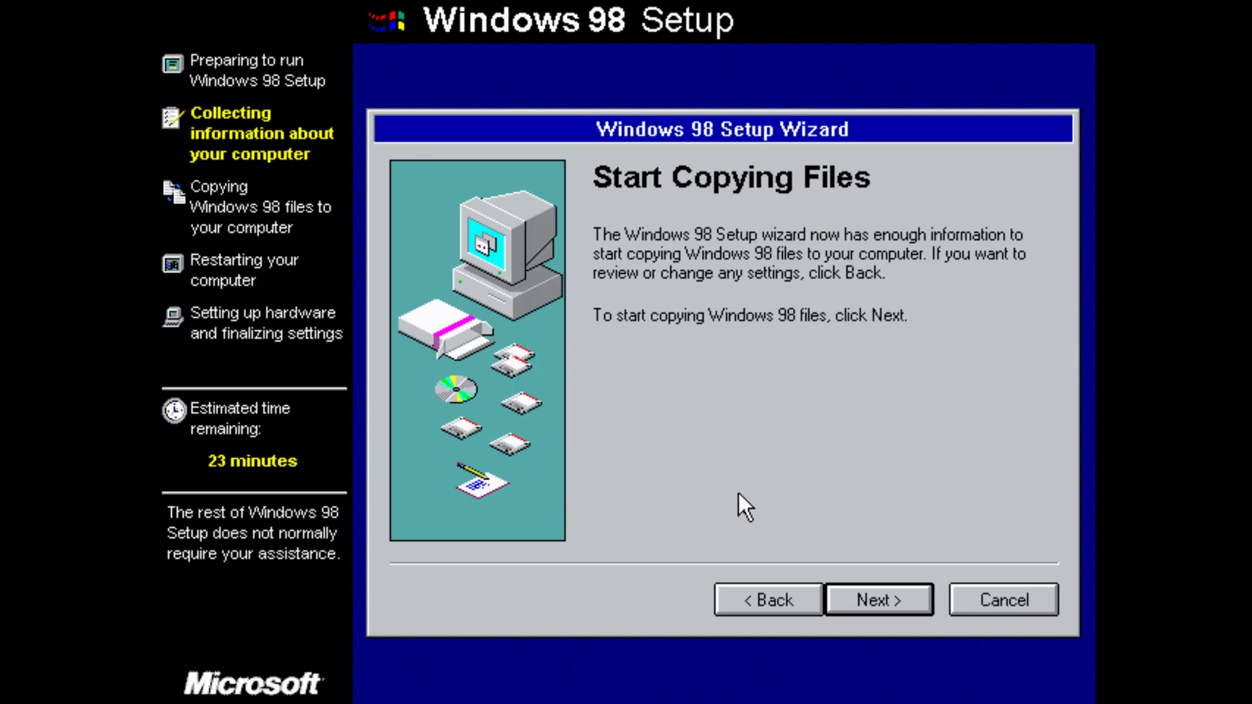
pyautogui.click(847, 594)
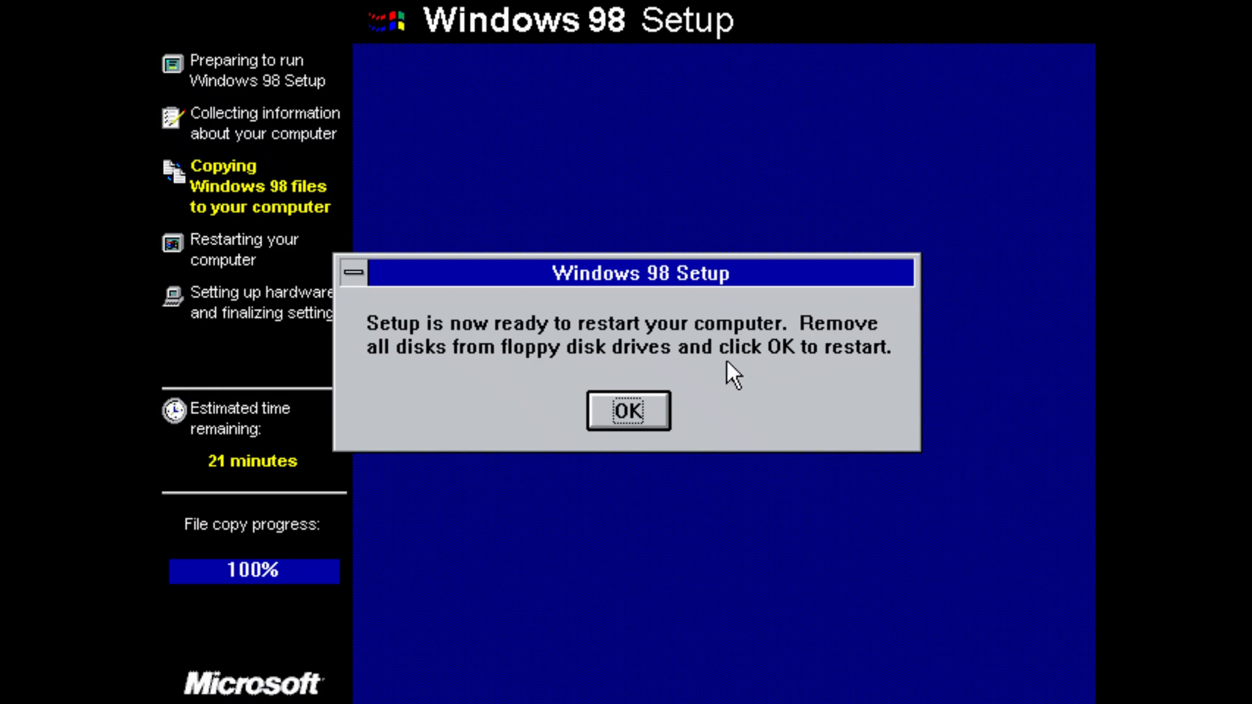
pyautogui.click(596, 400)
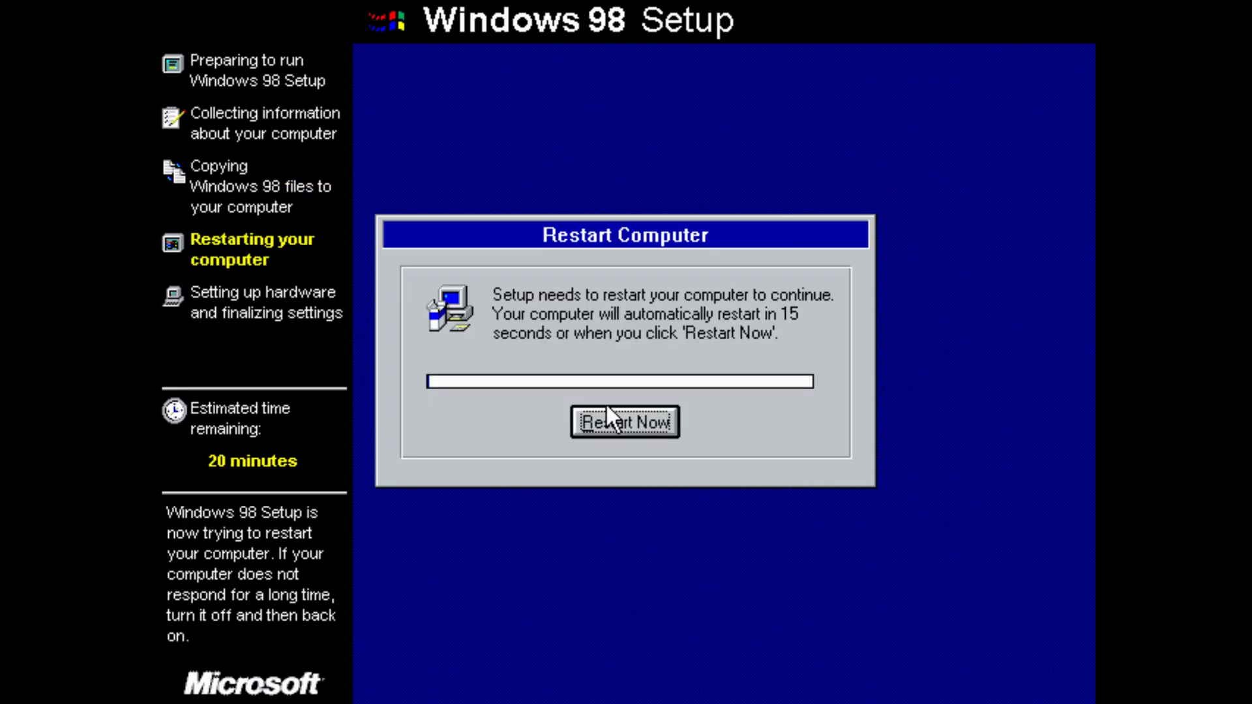
pyautogui.click(643, 425)
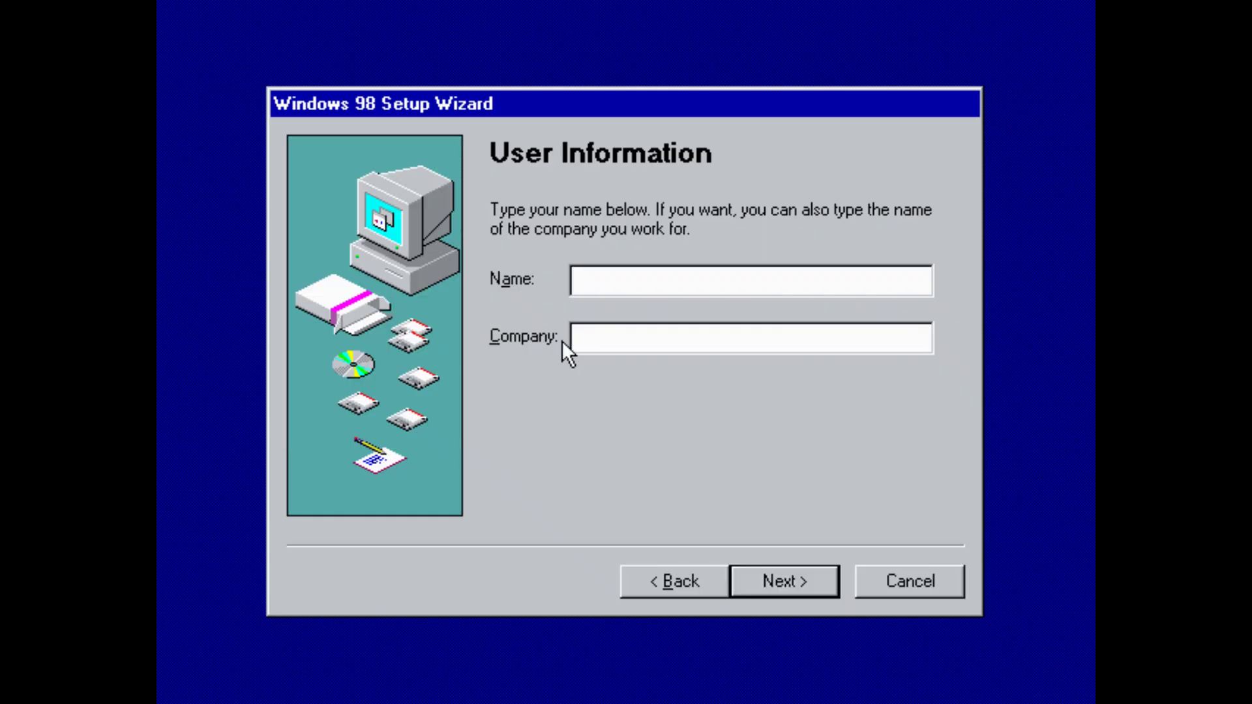
# - Enter the owner's name and company 'PCL' as the Windows 98 user information
pyautogui.write('Phil')
pyautogui.press('Tab')
pyautogui.write('PCL')
pyautogui.press('Return')
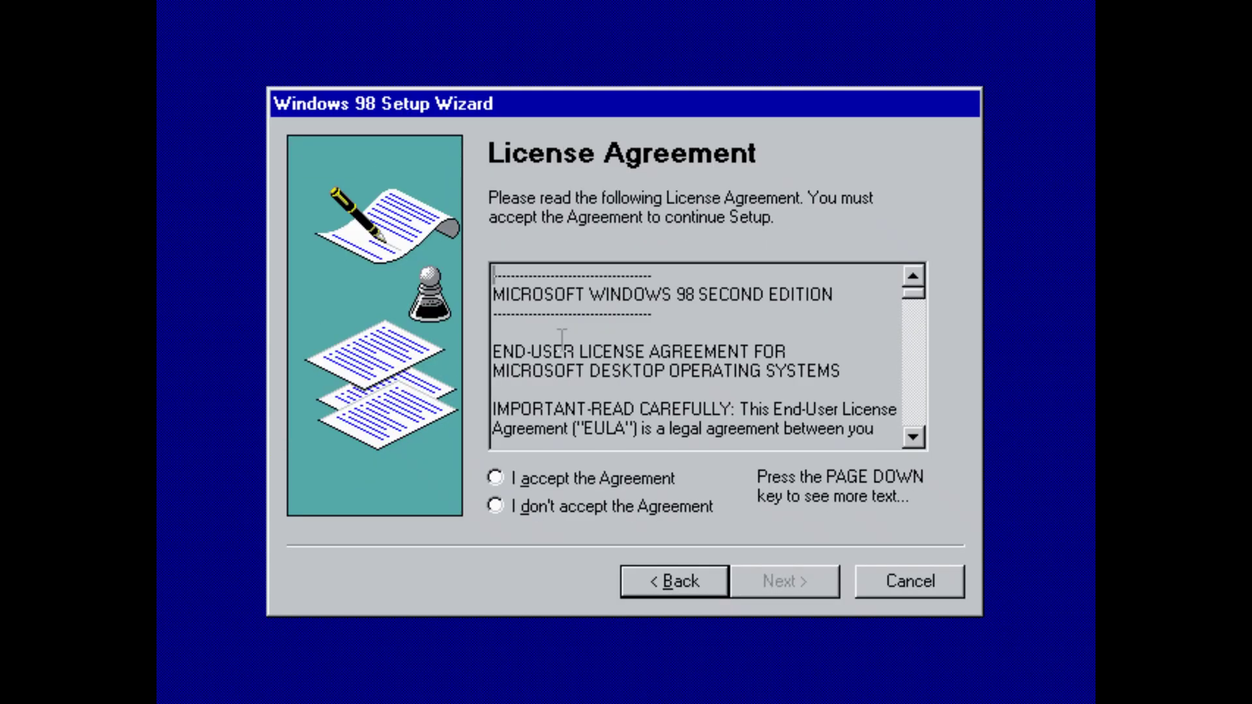
# - Accept the Windows 98 licence agreement and continue setup
pyautogui.click(662, 501)
pyautogui.click(654, 485)
pyautogui.click(773, 581)
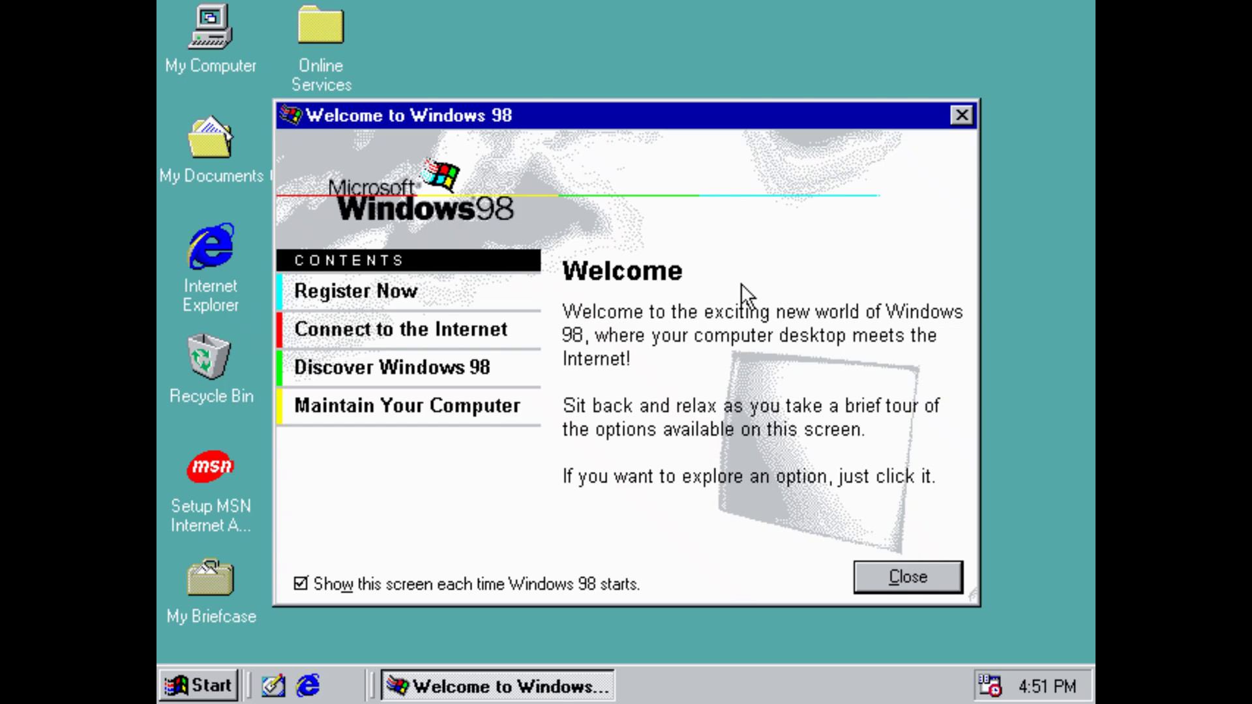
# - Turn off 'Show this screen each time Windows 98 starts' and close the Welcome window
pyautogui.click(301, 584)
pyautogui.click(899, 578)
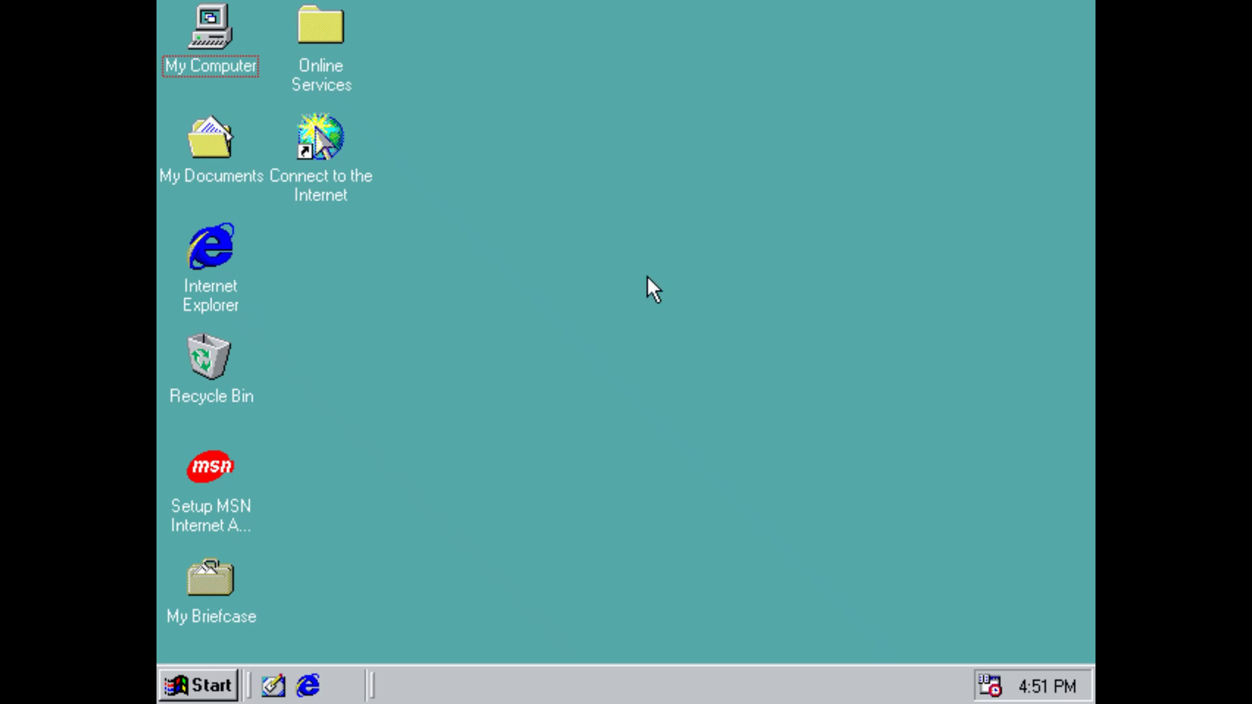